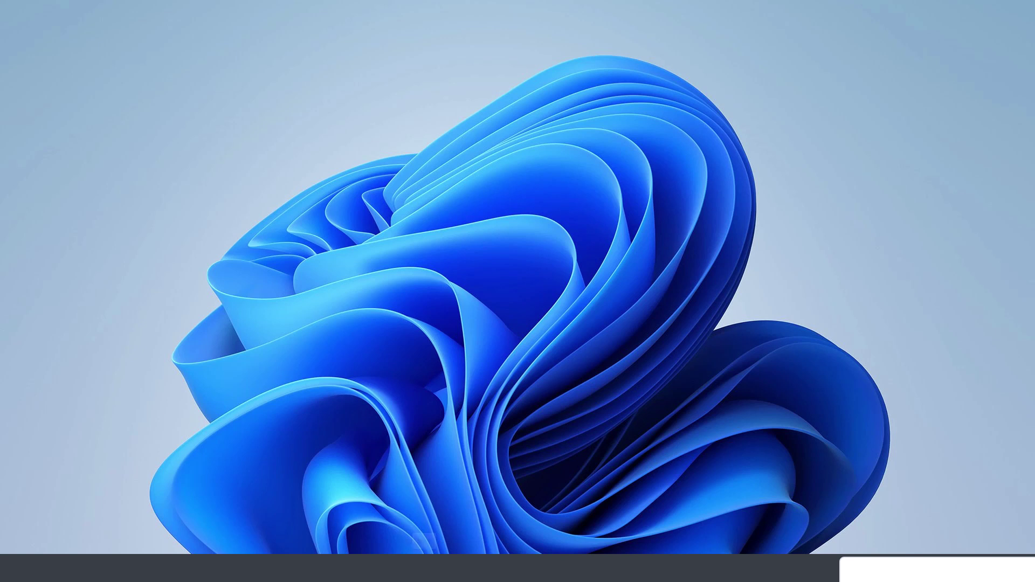
Step: Browse the Start menu's full All apps list, then close the menu
left_click(424, 541)
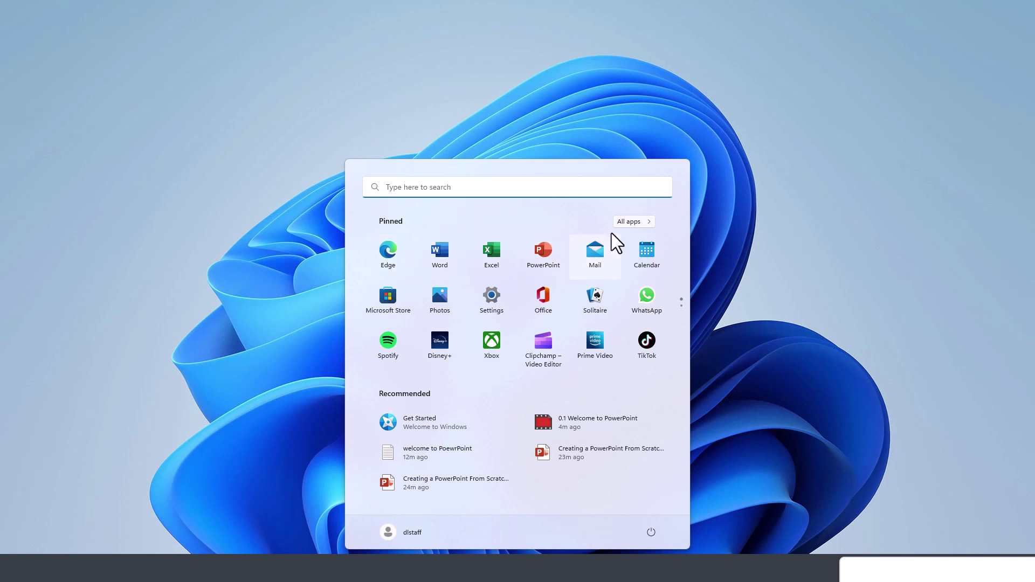
left_click(627, 222)
scroll(431, 280, "down", 10)
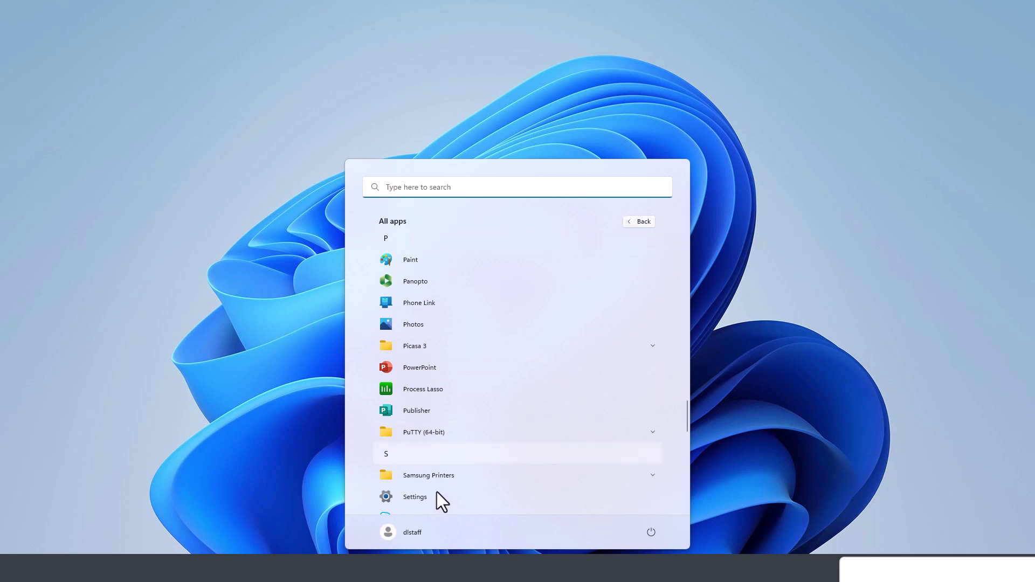
left_click(262, 492)
Step: Search the Start menu for 'powerpoint' and launch PowerPoint
key("super")
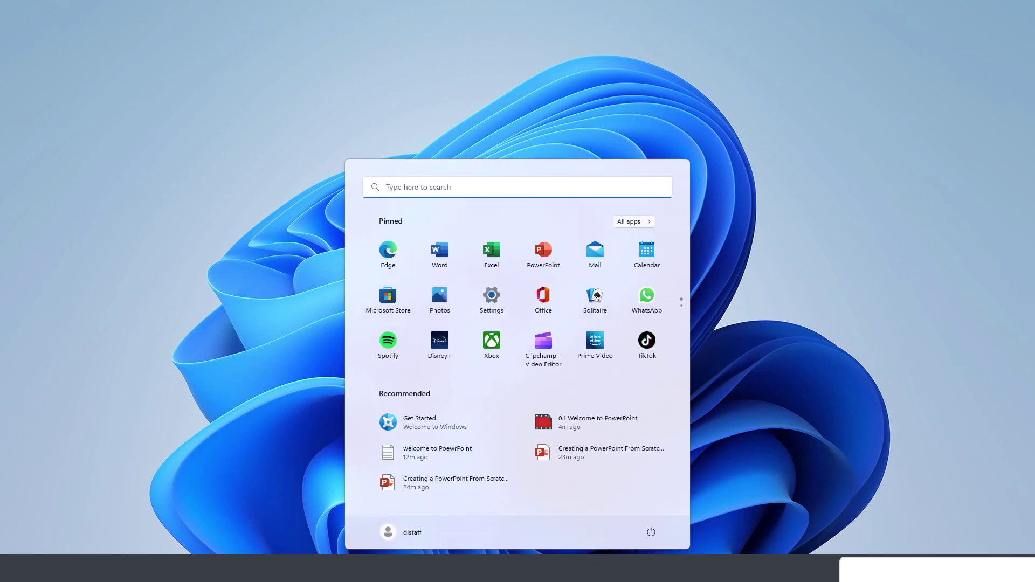
left_click(428, 189)
type("powerpoint")
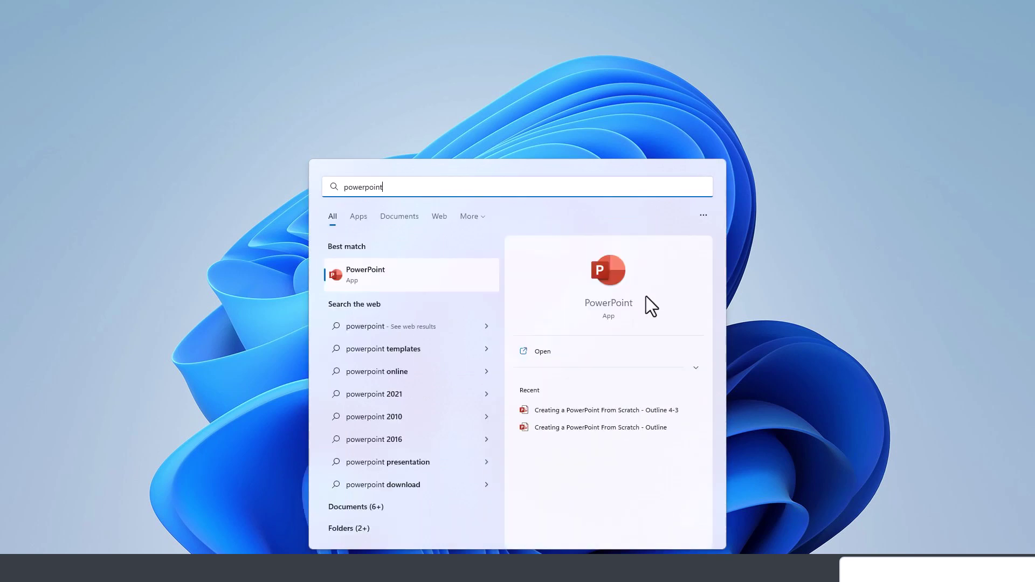
left_click(612, 274)
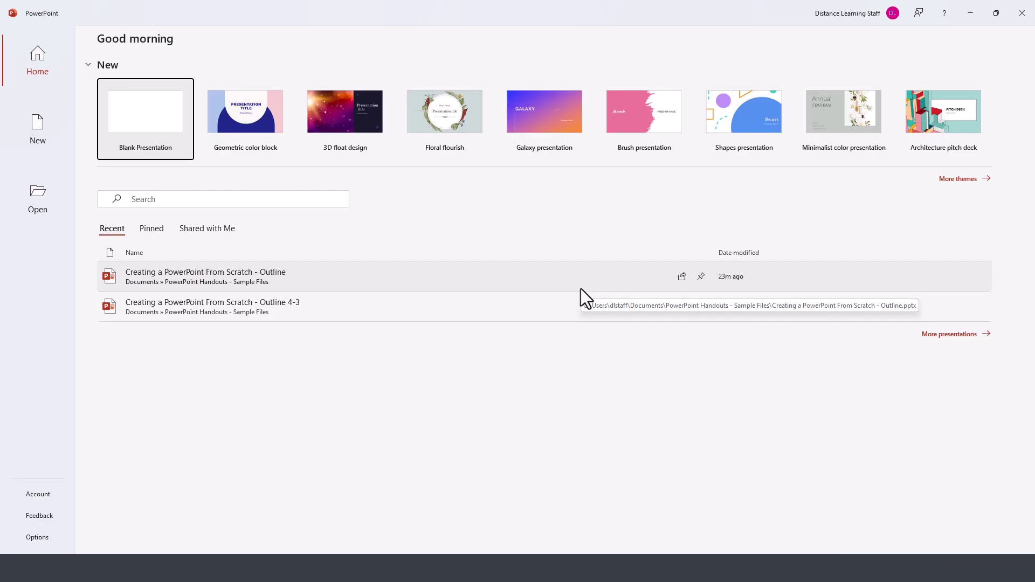
Step: Pin 'Creating a PowerPoint From Scratch - Outline' in the recent files, then show the New templates page
left_click(39, 76)
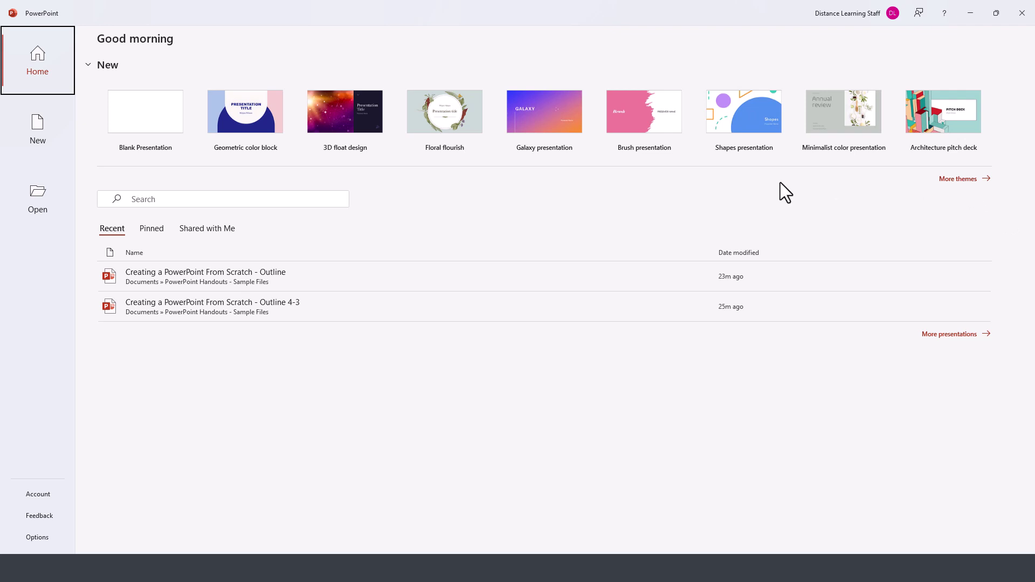
left_click(144, 199)
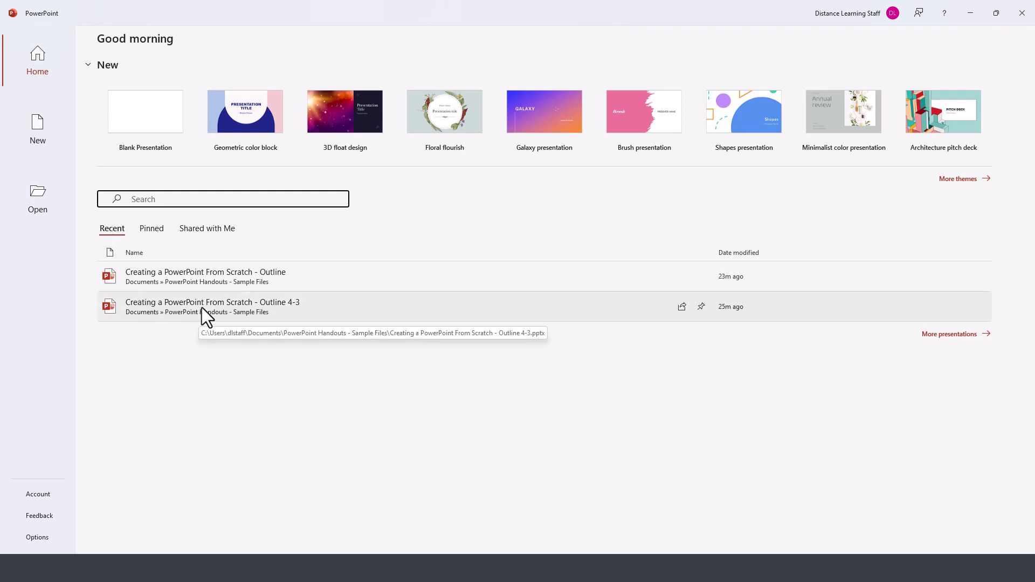
left_click(151, 231)
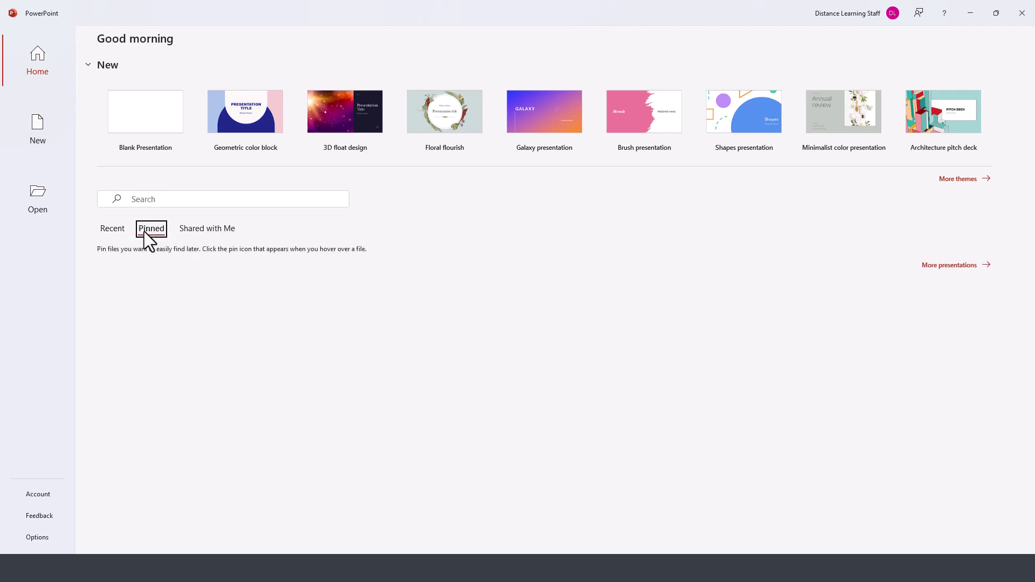
left_click(118, 232)
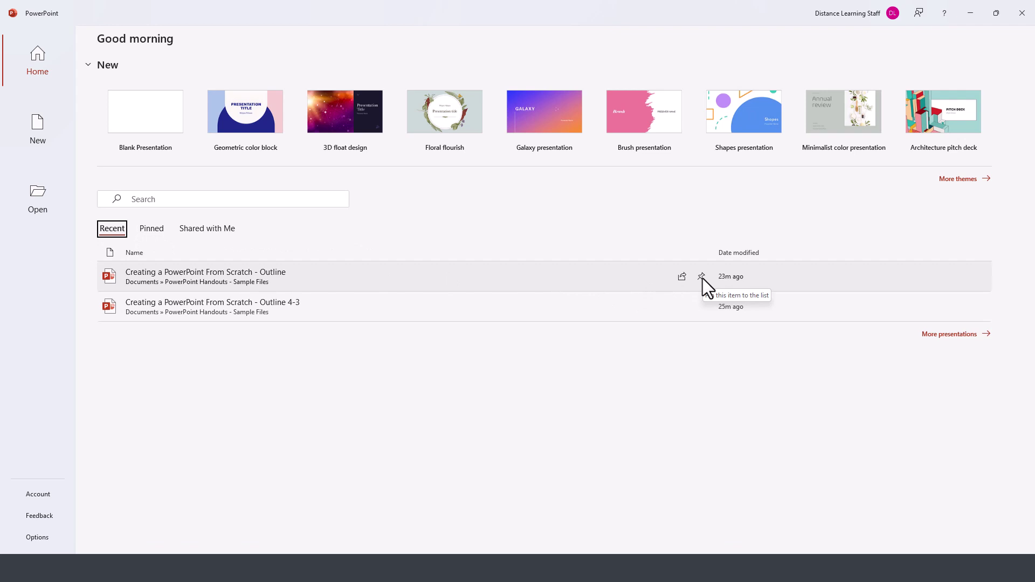
left_click(702, 279)
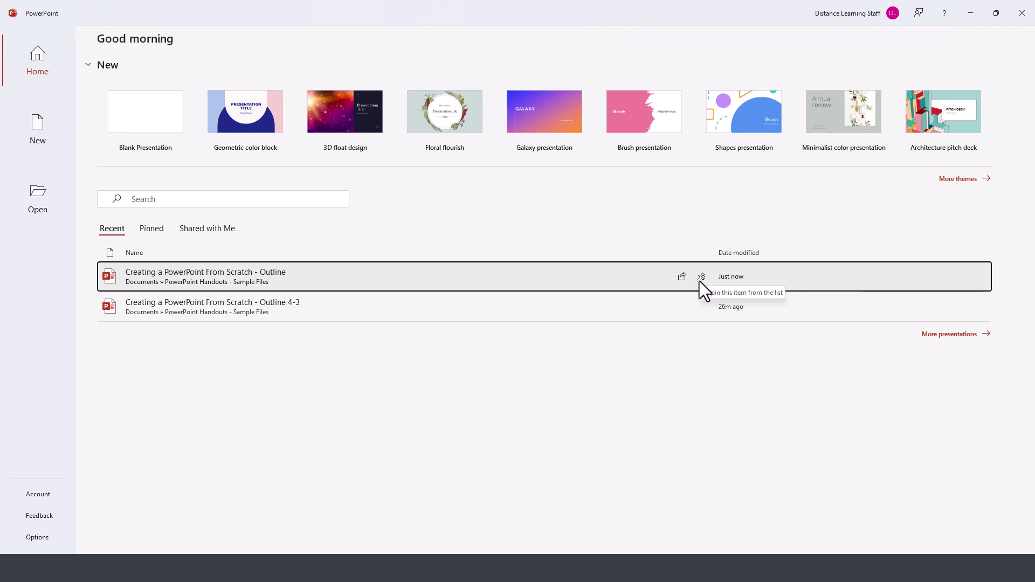
left_click(37, 126)
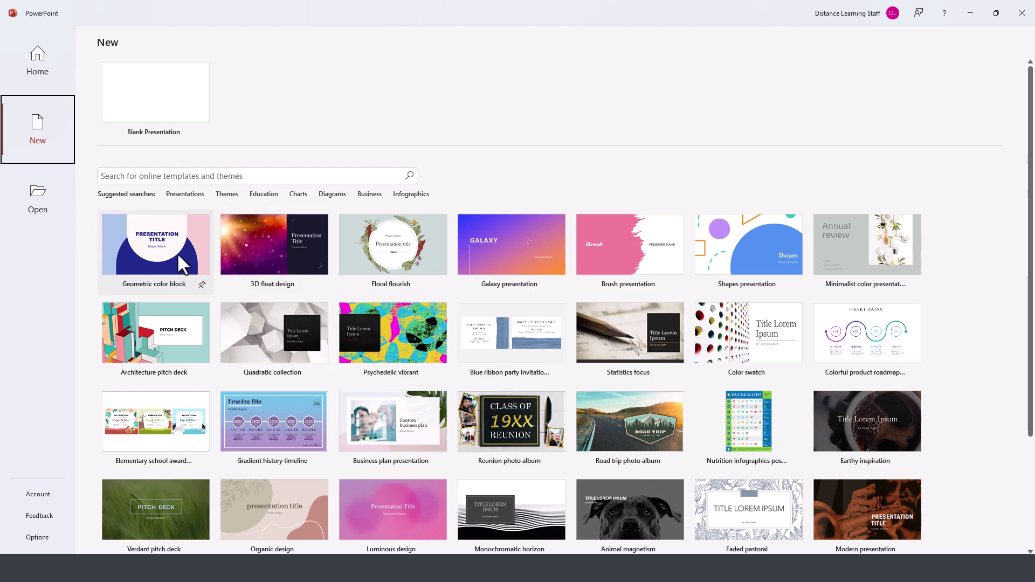
Step: Go from Home and New to the Open page listing the pinned Outline and 'Outline 4-3' files
left_click(42, 54)
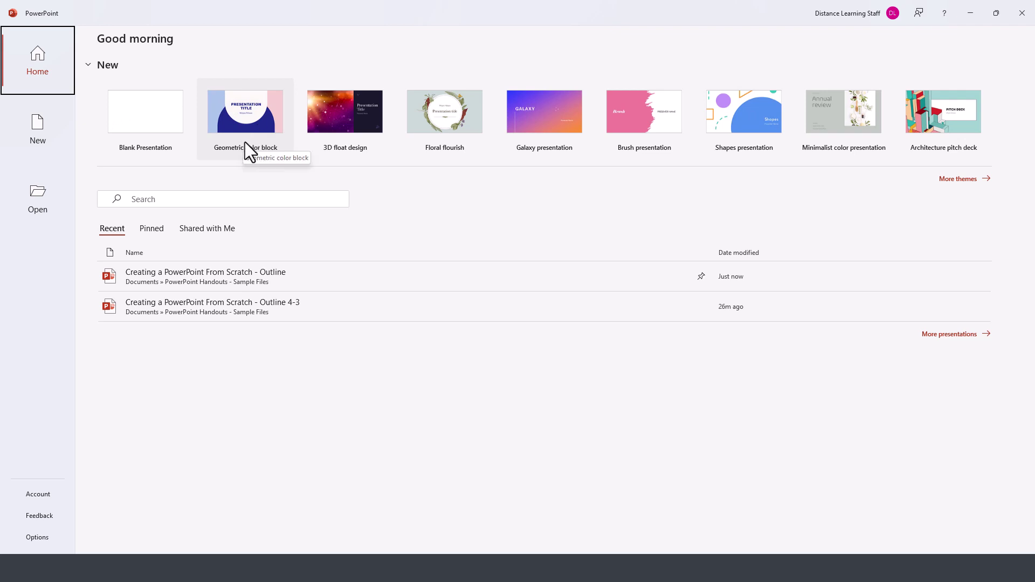
left_click(34, 129)
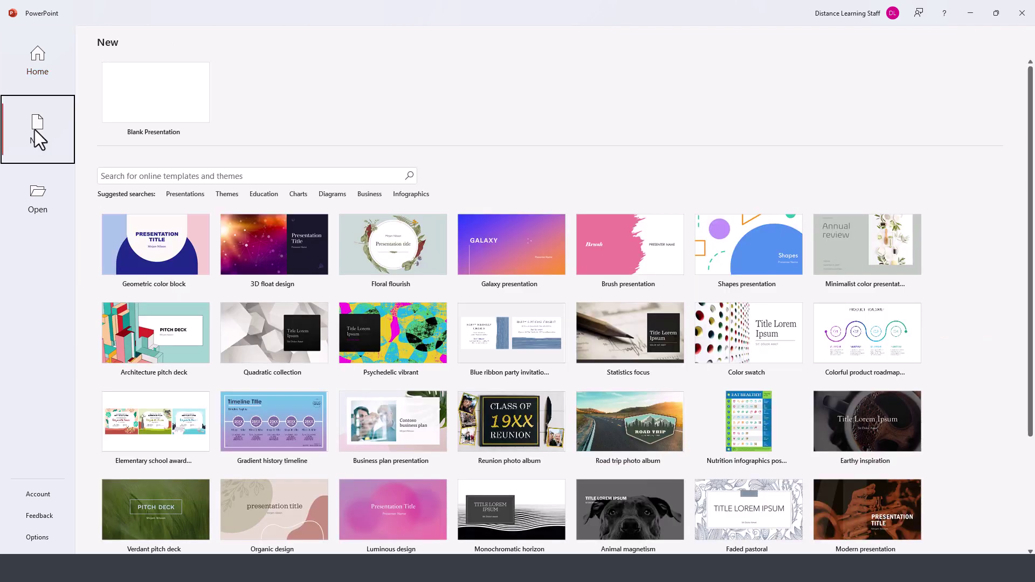
left_click(37, 195)
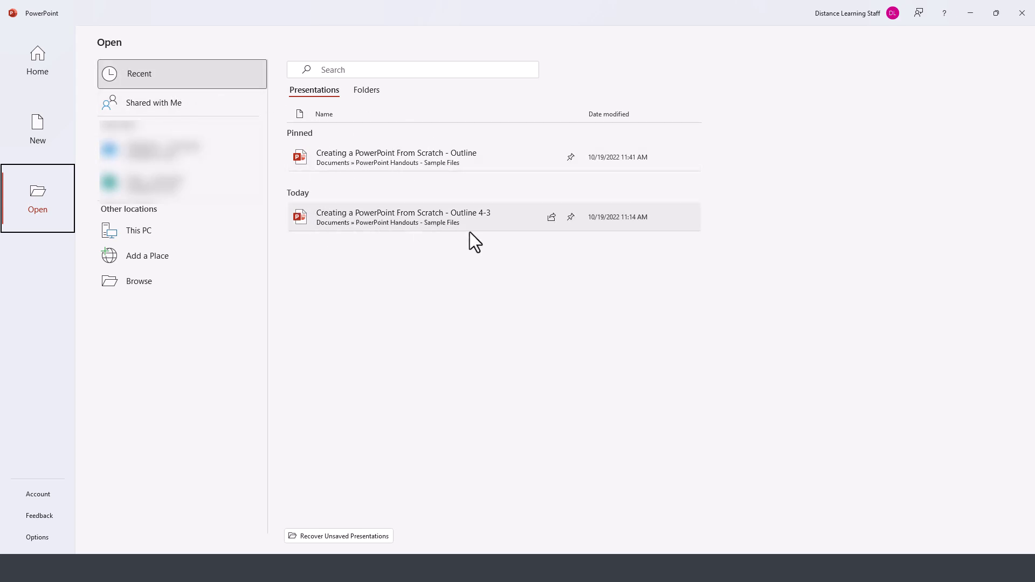
Step: Browse the Open page's recent folders and This PC locations (Desktop, Documents, Downloads, drives)
left_click(375, 91)
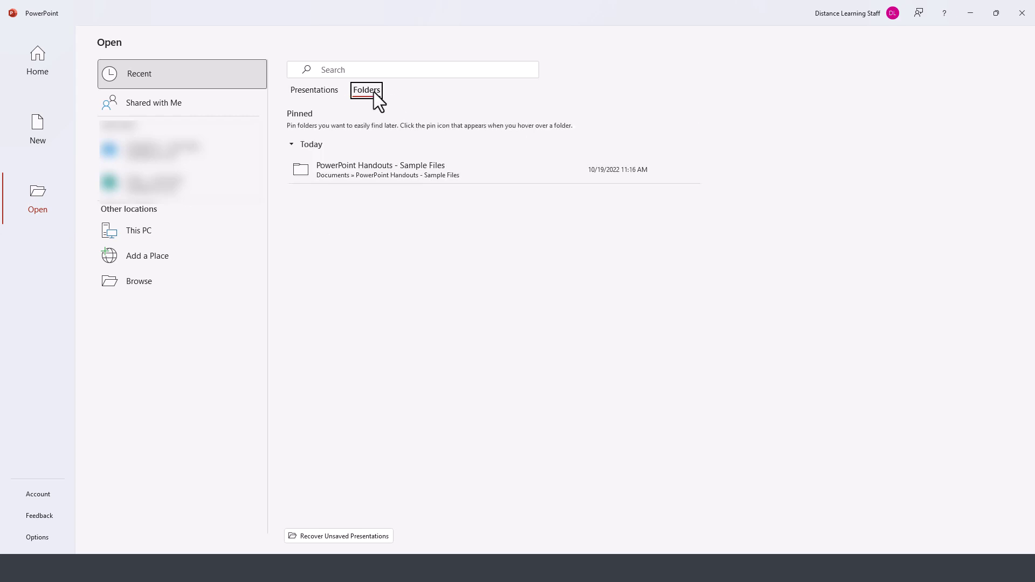
left_click(297, 92)
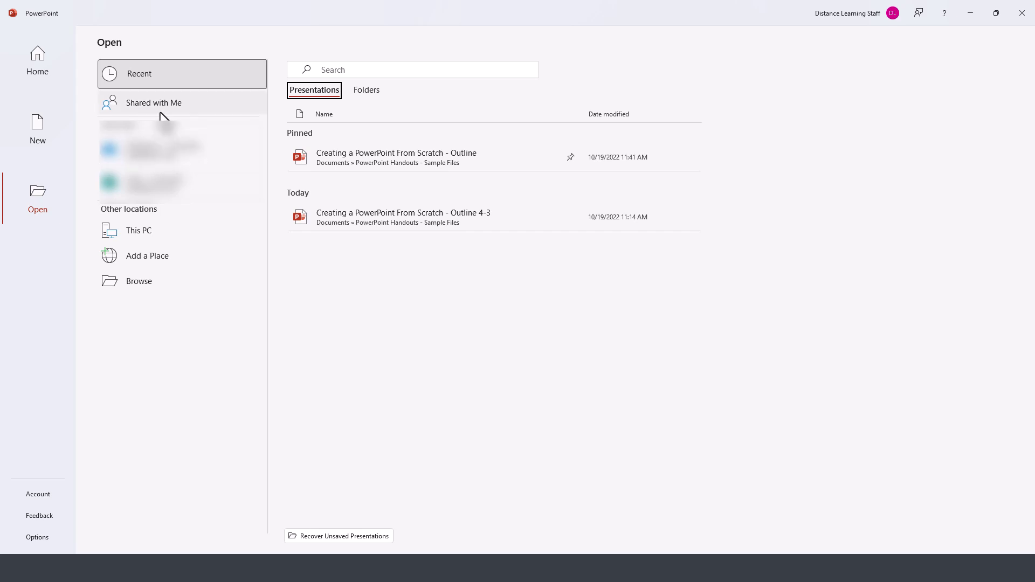
left_click(146, 235)
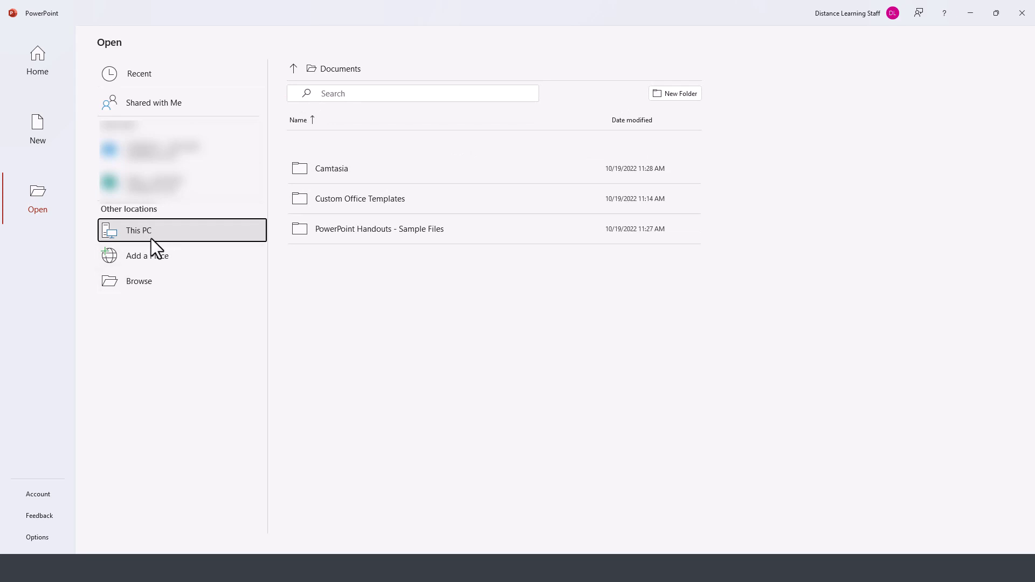
left_click(293, 68)
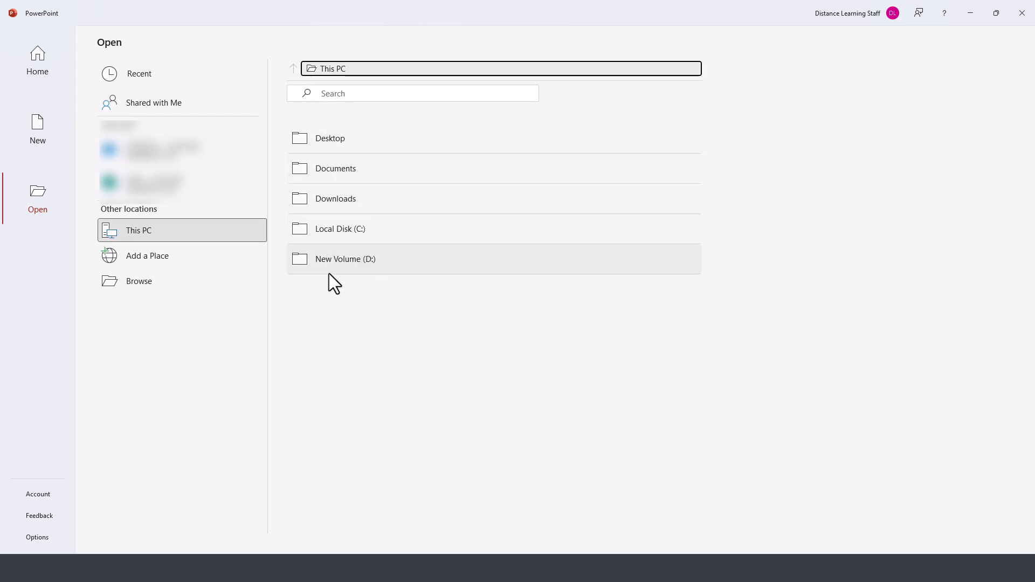
Step: Look through the Documents folder in the file-open dialog, then dismiss it
left_click(132, 285)
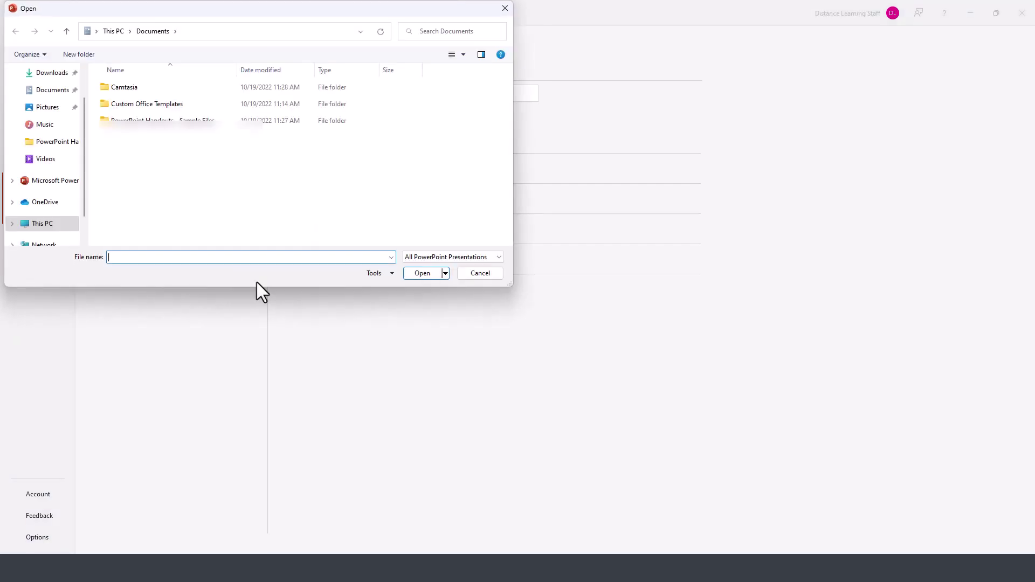
left_click_drag(118, 9, 328, 160)
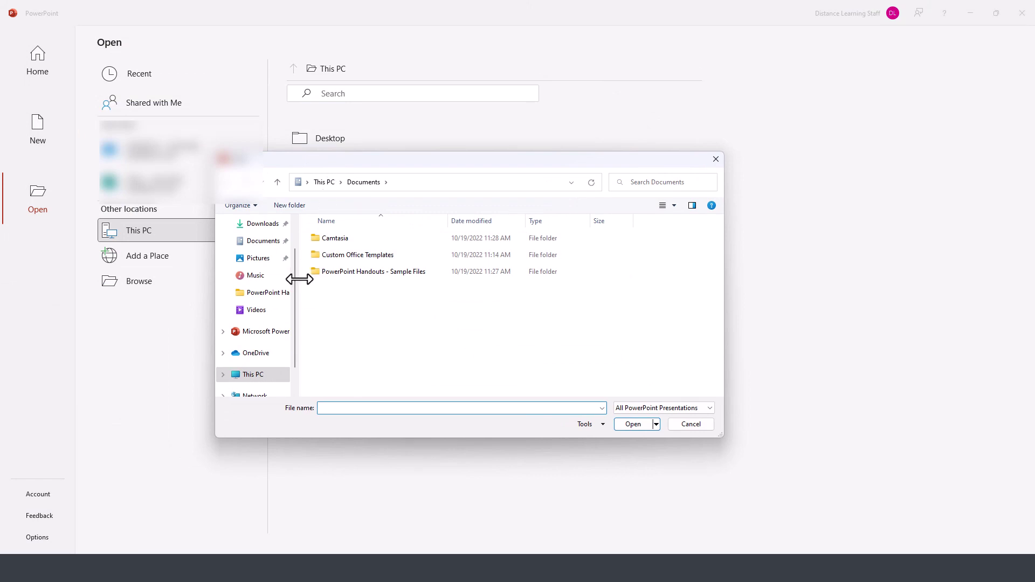
scroll(293, 351, "up", 2)
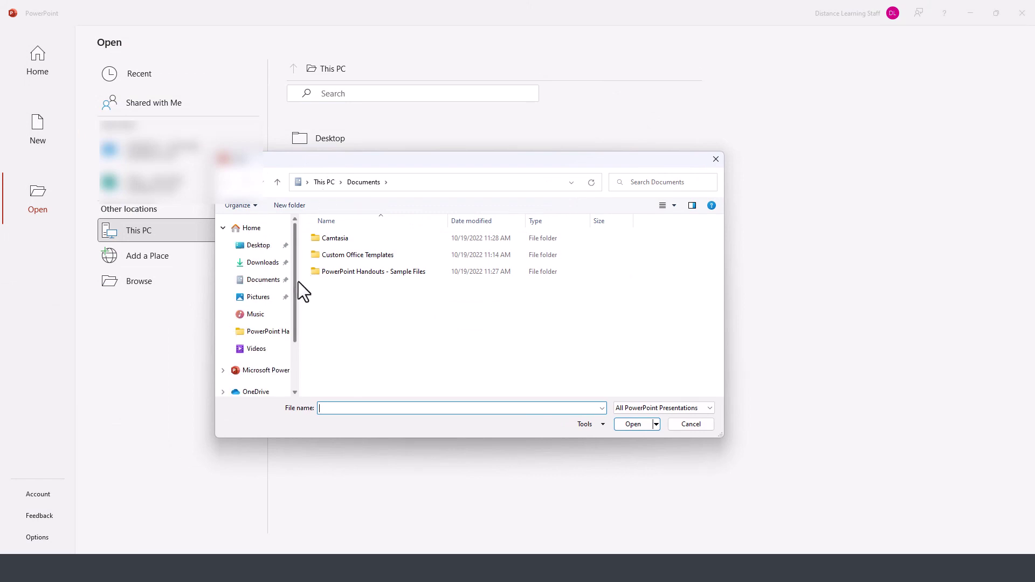
left_click(265, 283)
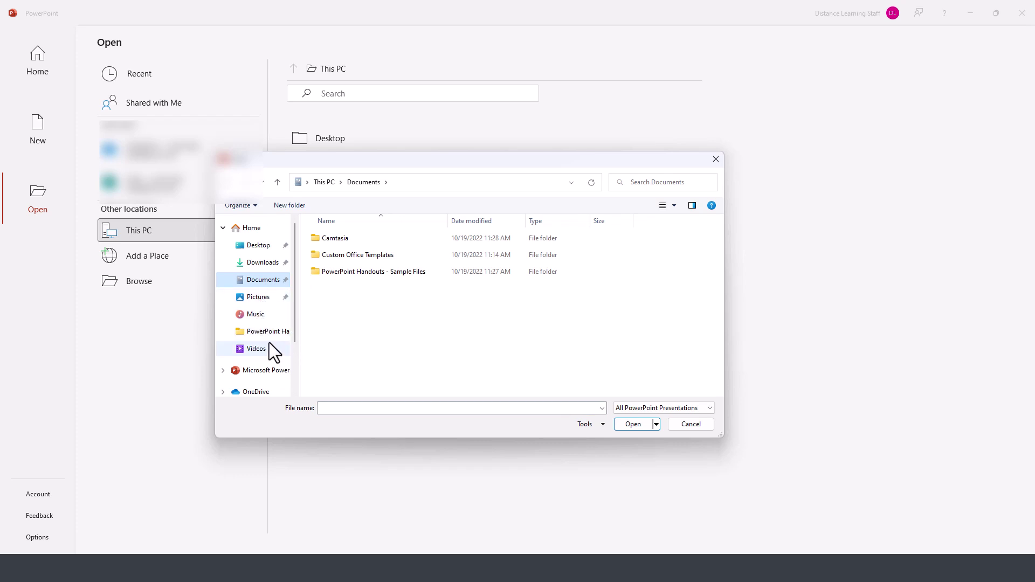
scroll(285, 361, "down", 2)
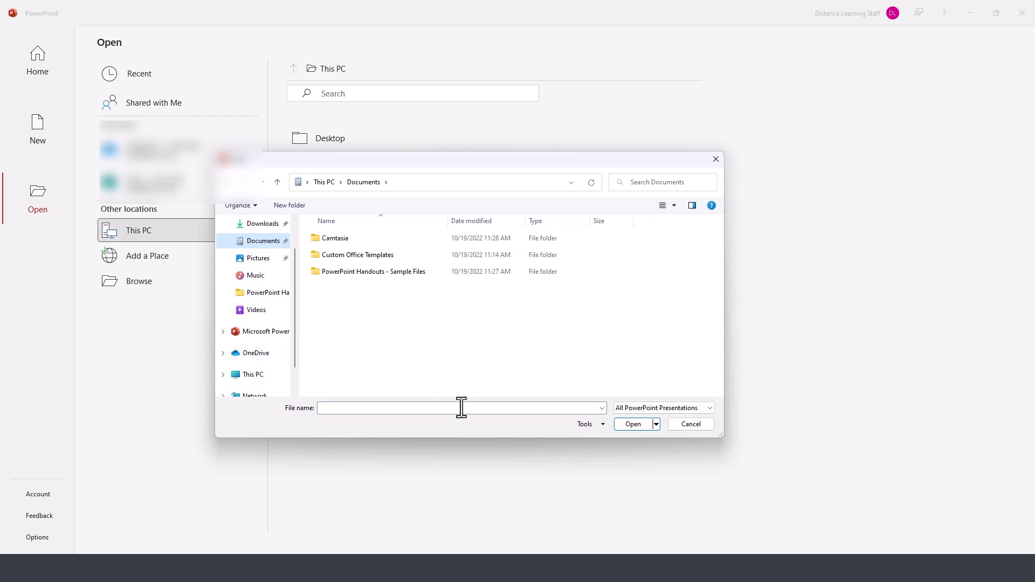
key("Escape")
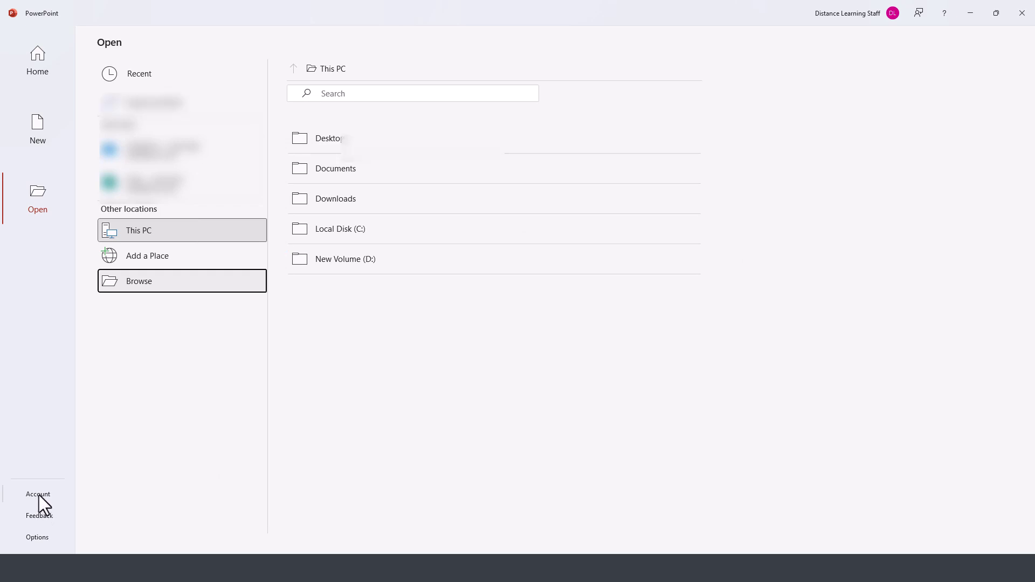
Step: View the Account and Feedback pages, then bring up PowerPoint Options on General settings
left_click(38, 495)
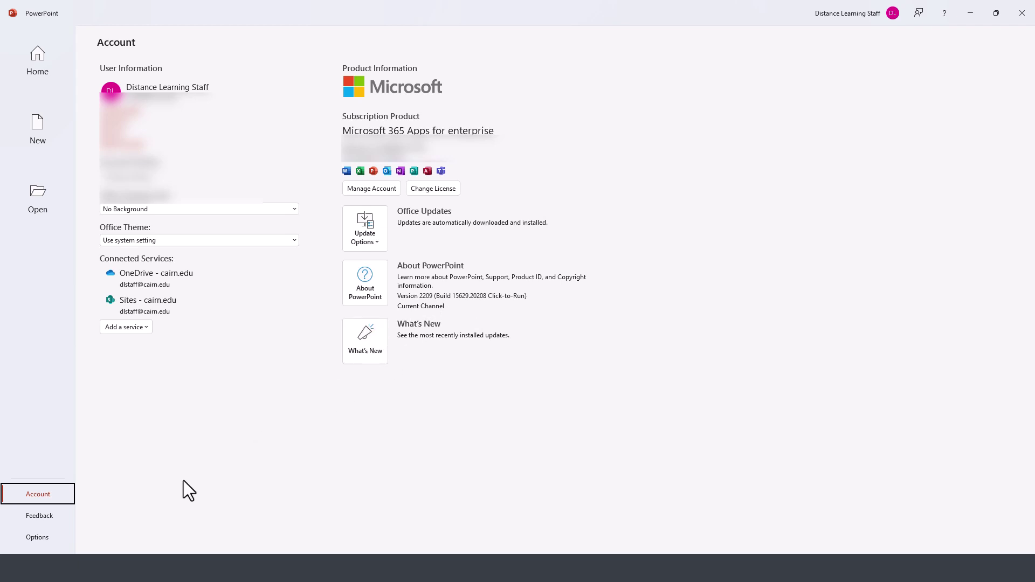
left_click(41, 515)
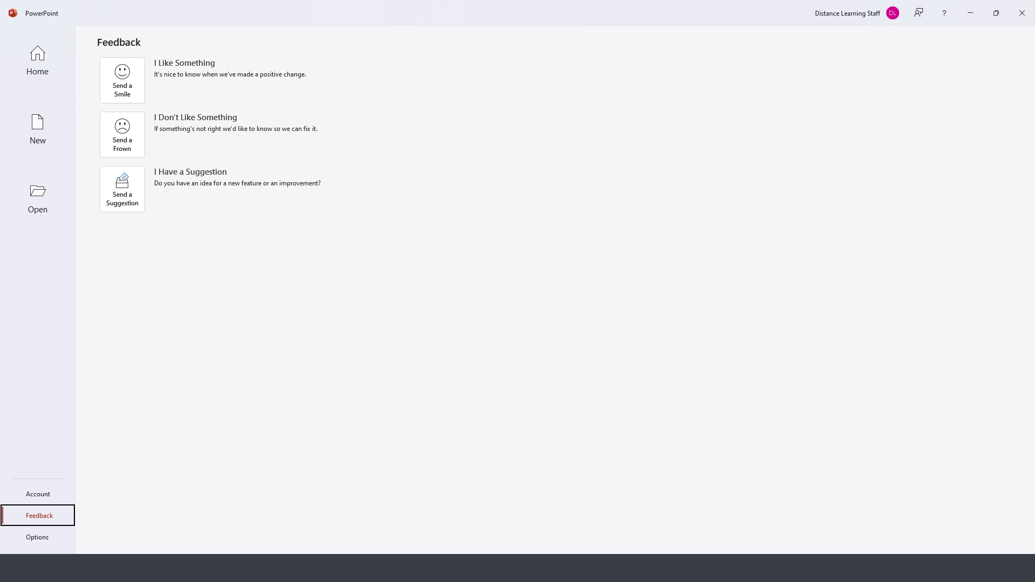
left_click(36, 536)
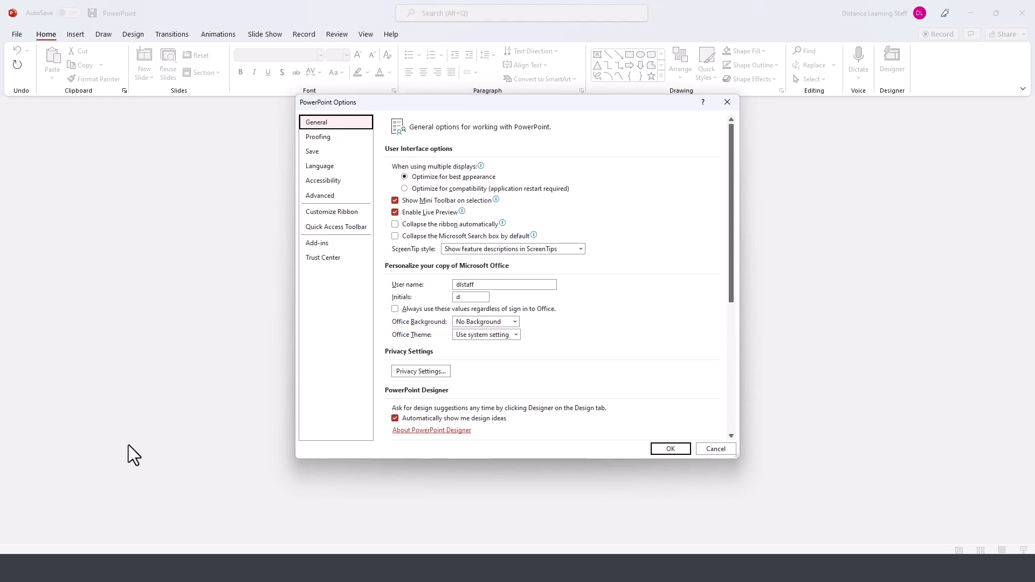
Step: Set the Save page's AutoRecover interval to 4 minutes and check the default local file location
left_click(317, 137)
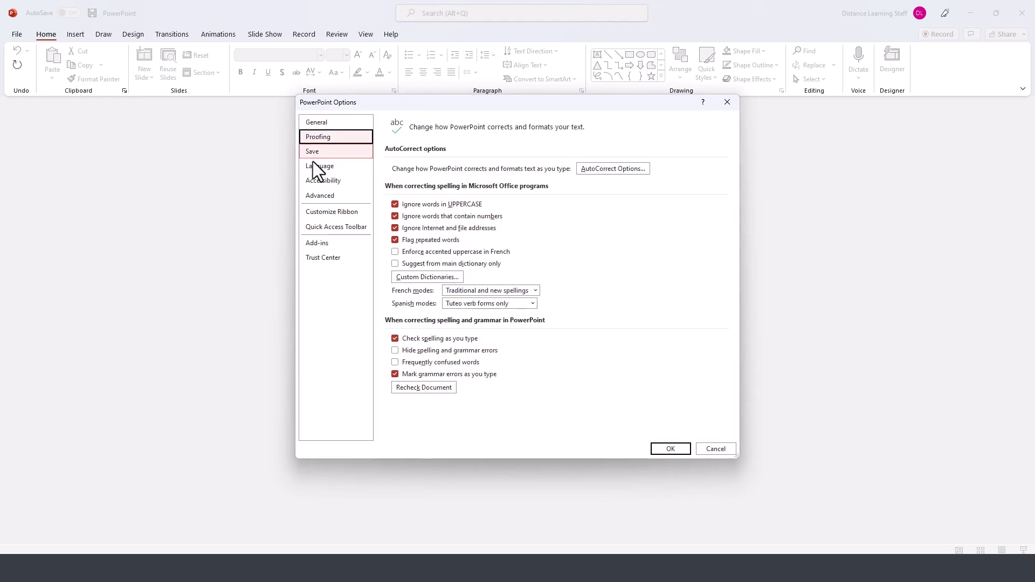
left_click(313, 153)
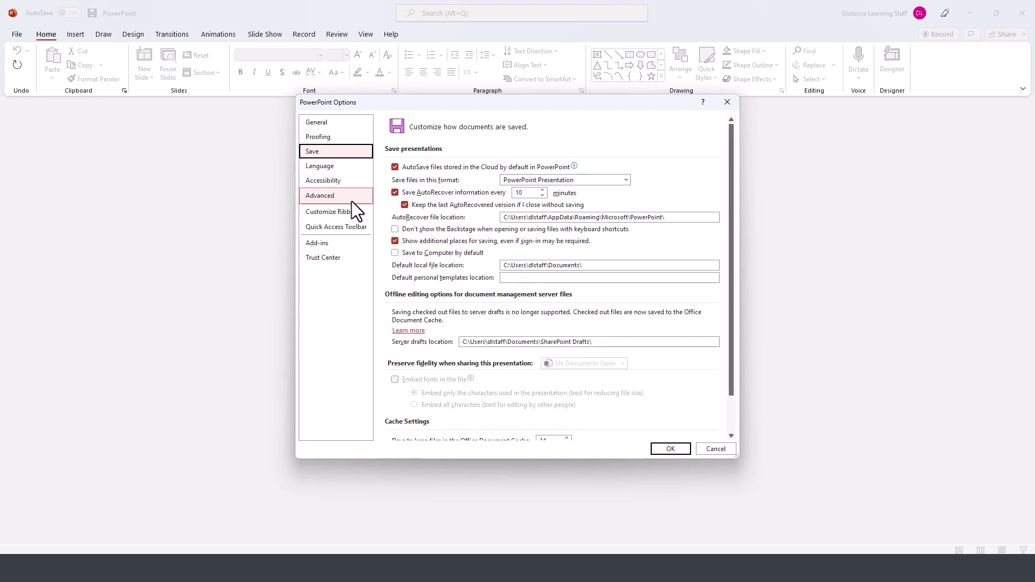
left_click(332, 169)
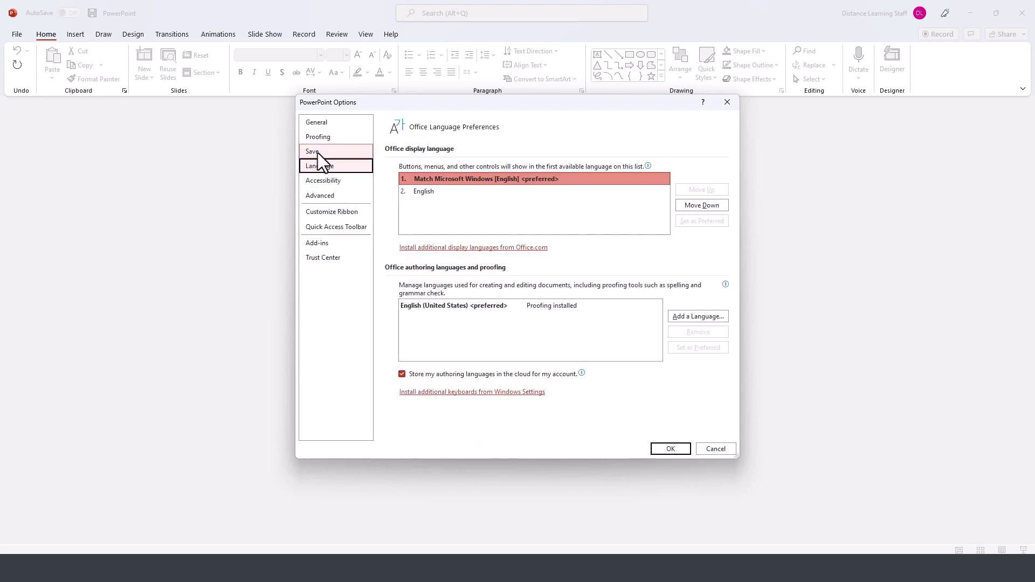
left_click(330, 153)
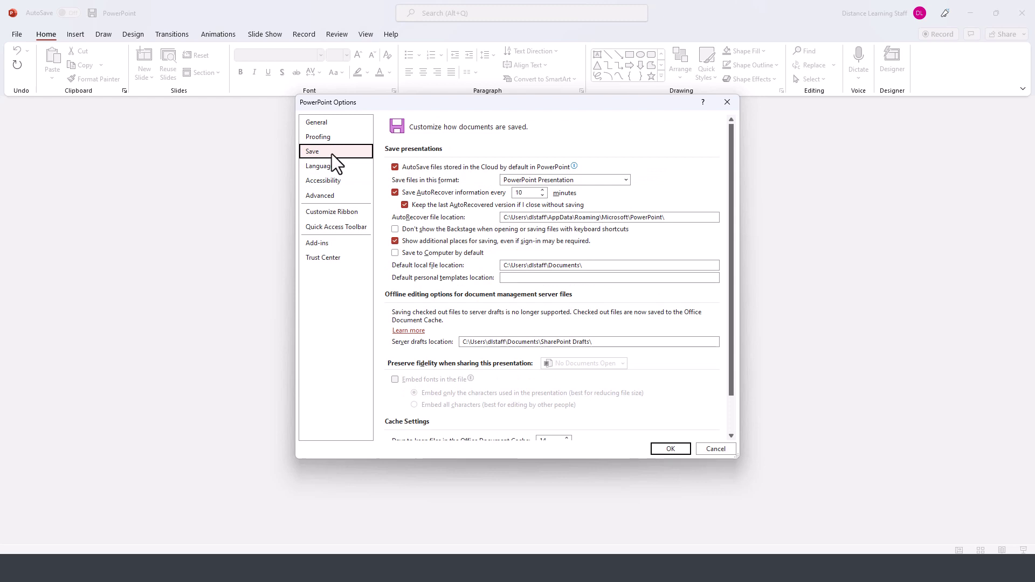
double_click(526, 192)
type("4")
left_click(593, 265)
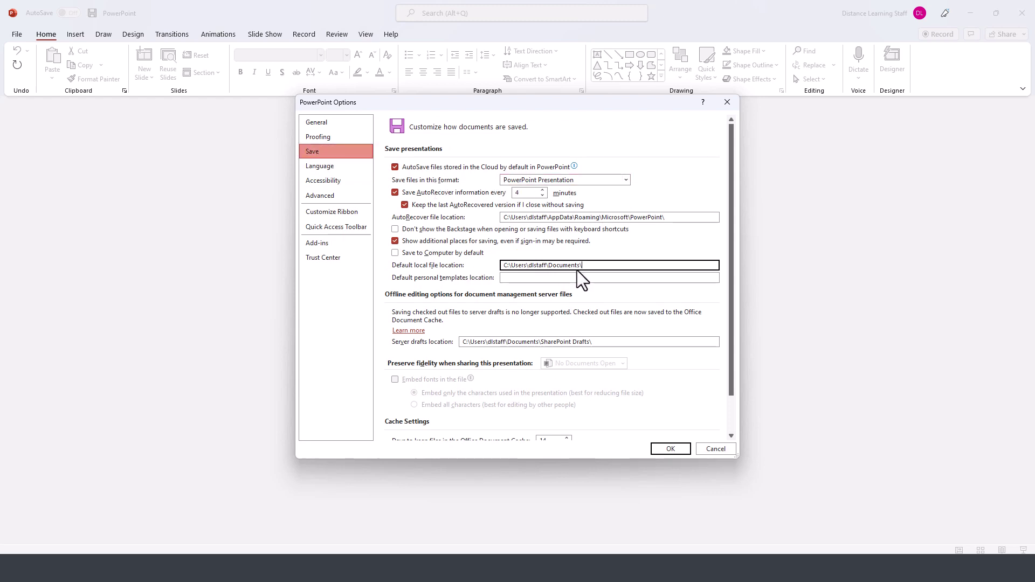
left_click_drag(590, 266, 501, 261)
left_click(593, 267)
Step: Browse the Language, Accessibility and Advanced option pages, then close the Options dialog
scroll(564, 270, "down", 1)
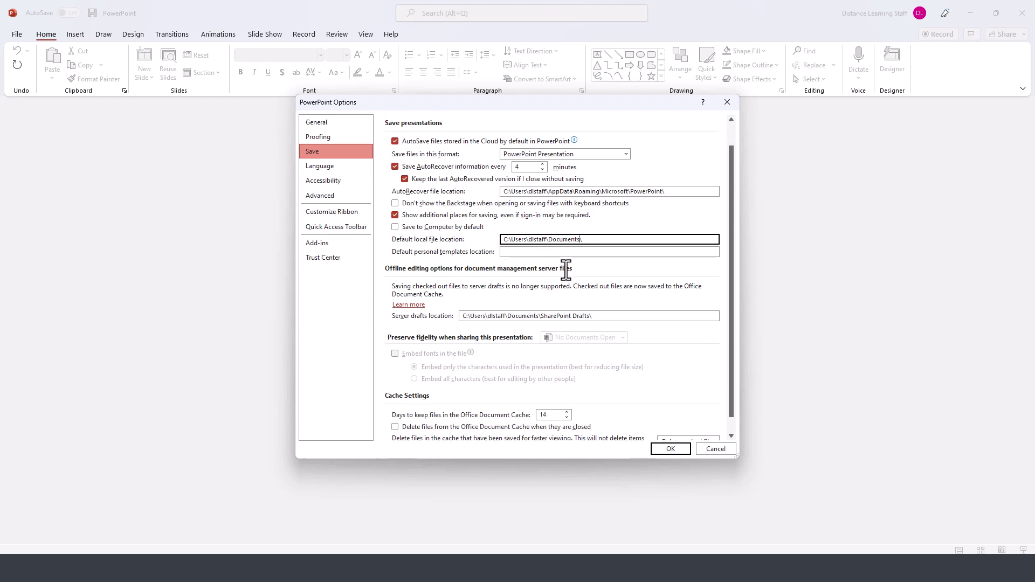
left_click(321, 167)
left_click(328, 182)
left_click(326, 196)
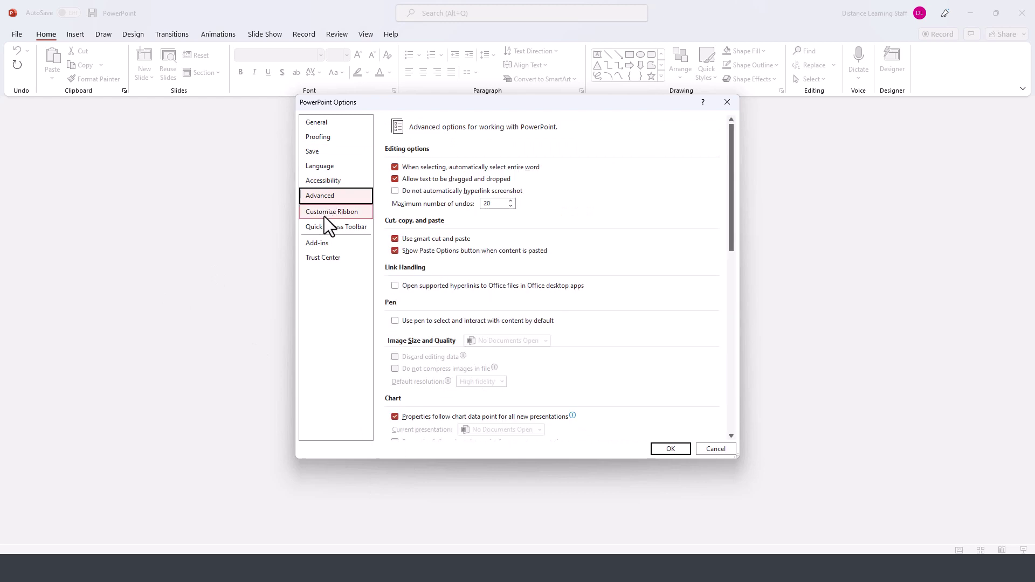
key("Escape")
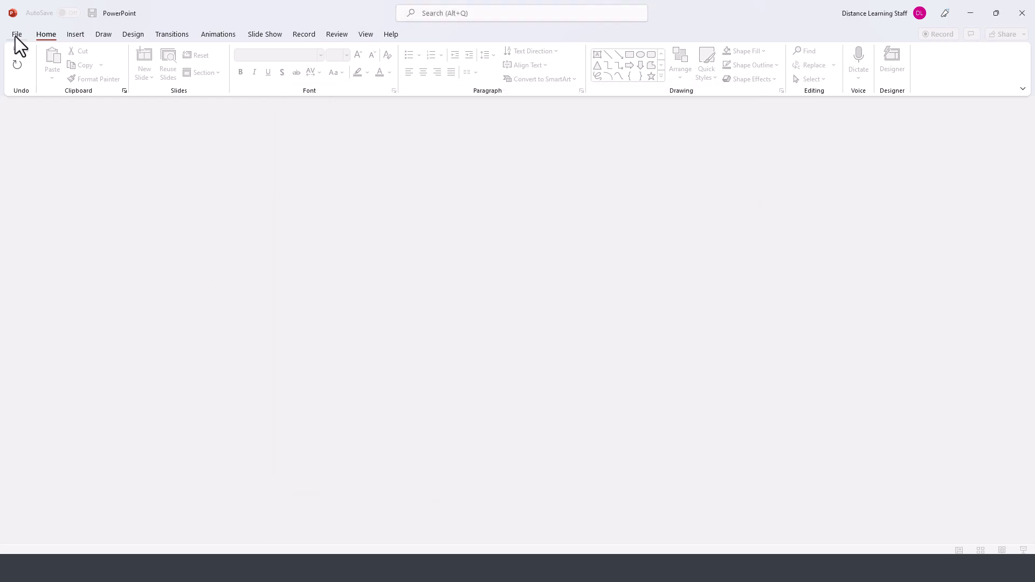
Step: Show the File tab's Home page with new templates and recent presentations
left_click(15, 37)
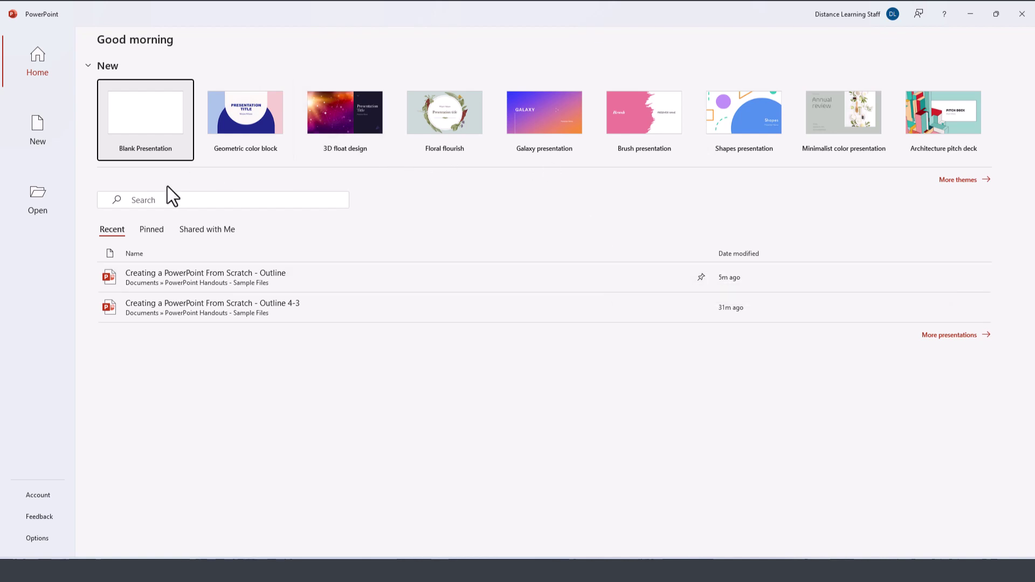
Step: Create blank presentation Presentation1 and return from backstage to its title slide
left_click(147, 113)
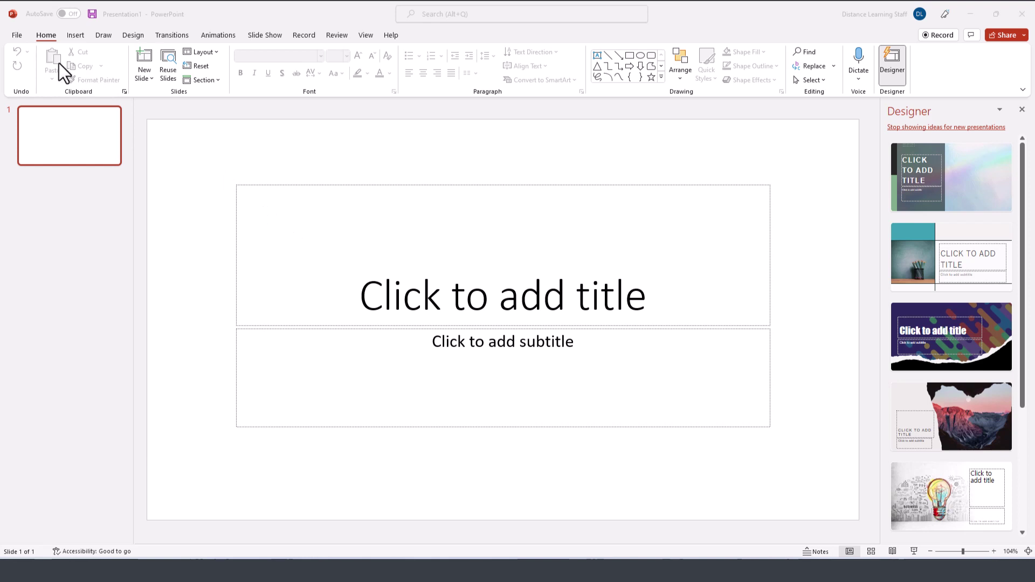
left_click(17, 35)
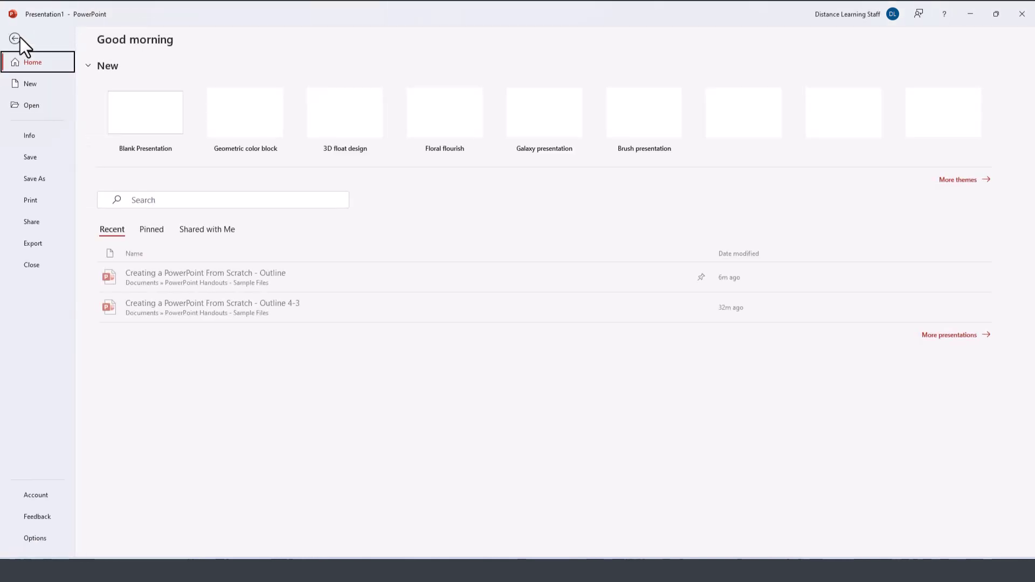
key("Escape")
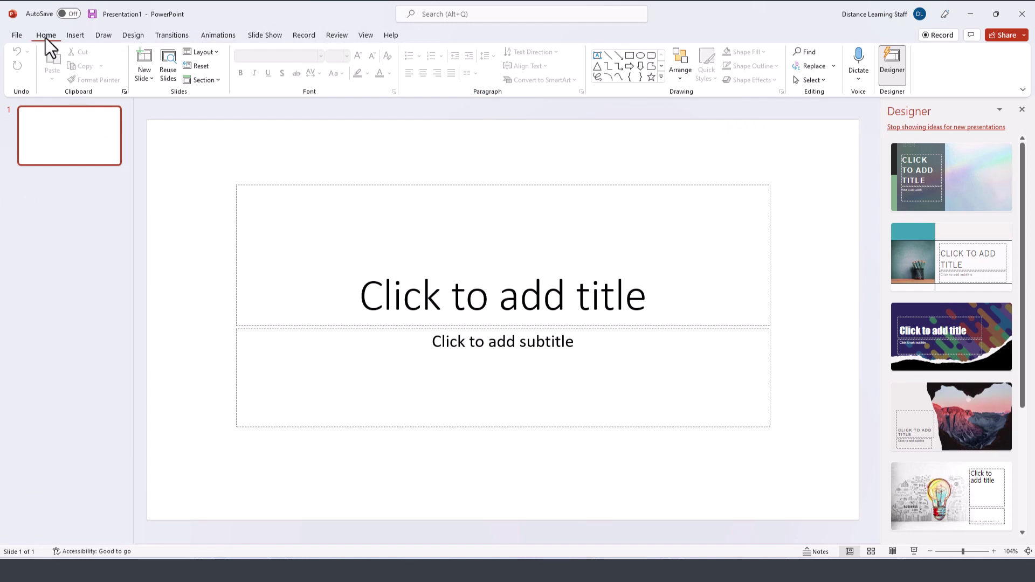
Step: Tour the Insert, Draw, Design, Transitions, Animations, Slide Show, Record and Review tabs, finishing on Insert
left_click(76, 36)
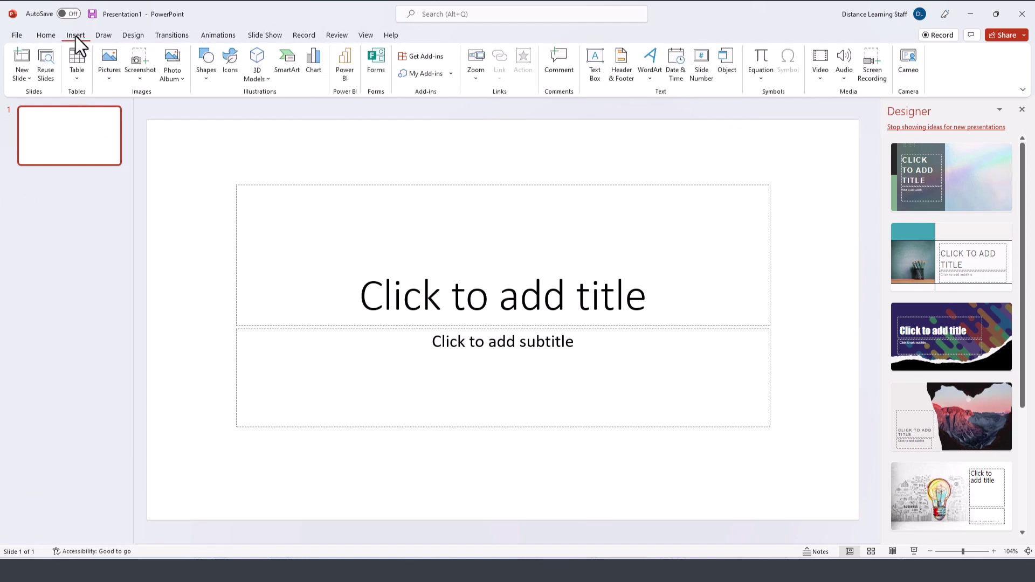
left_click(104, 35)
left_click(134, 35)
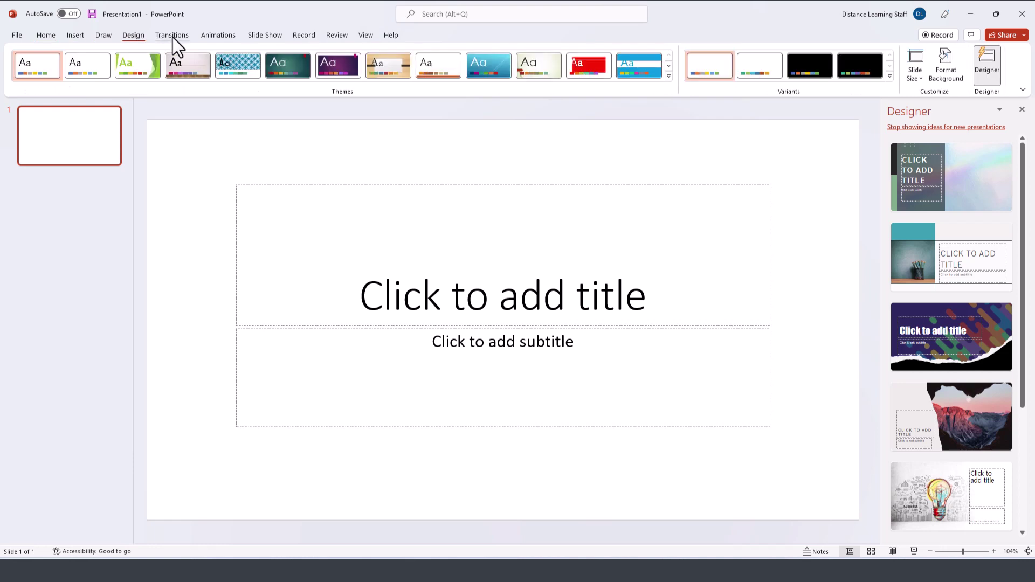
left_click(173, 36)
left_click(217, 35)
left_click(269, 34)
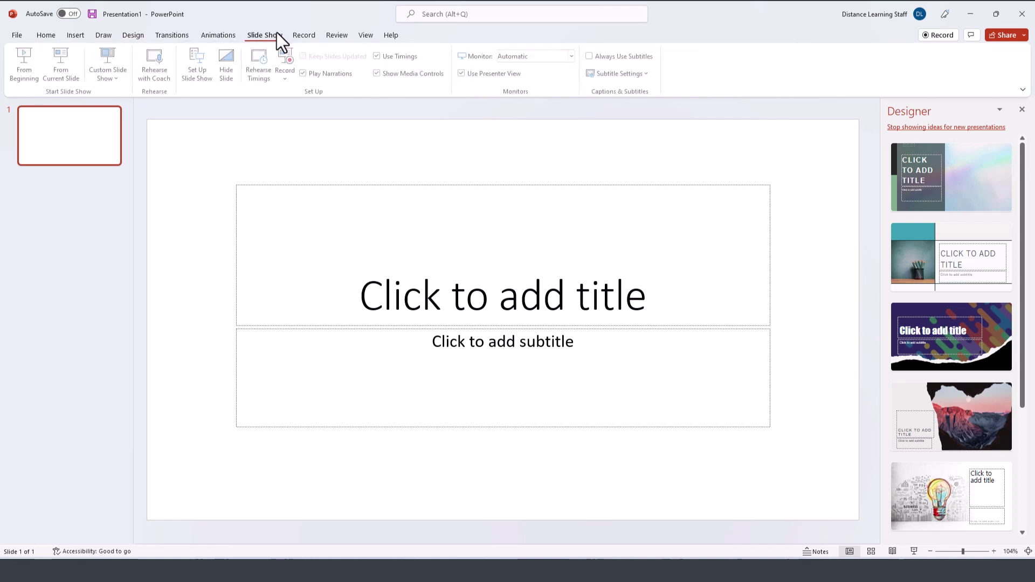
left_click(305, 34)
left_click(339, 34)
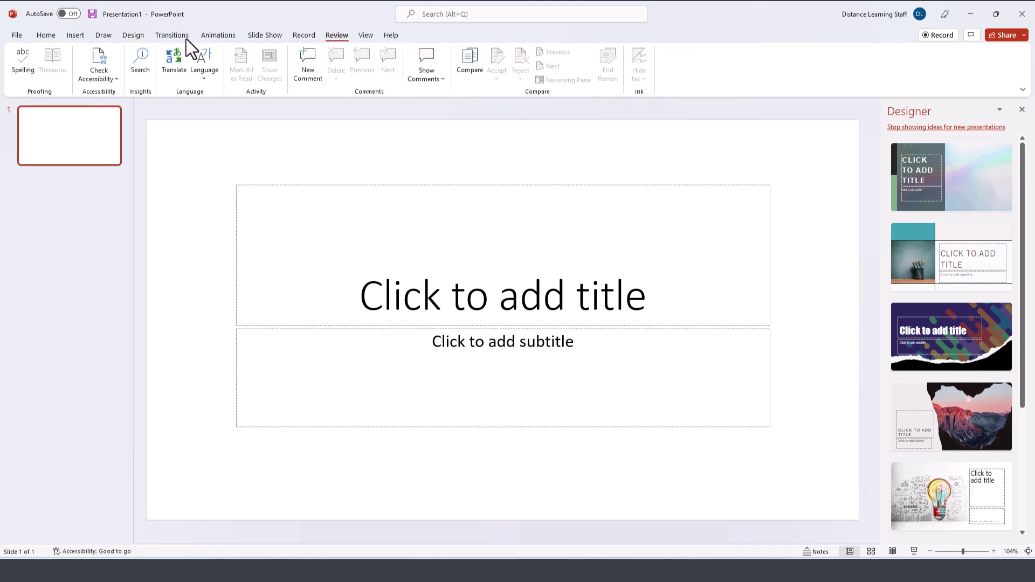
left_click(48, 37)
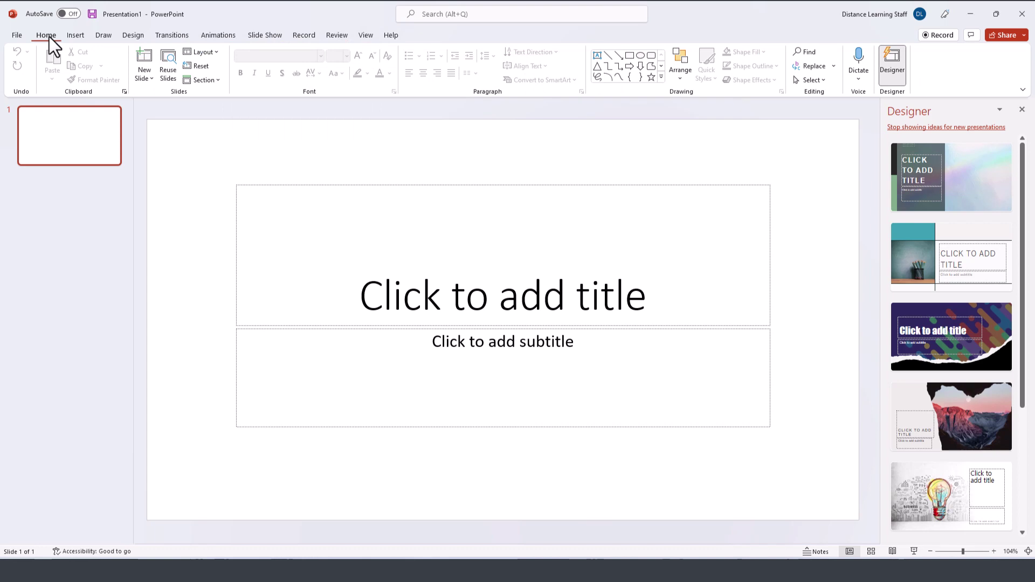
left_click(76, 35)
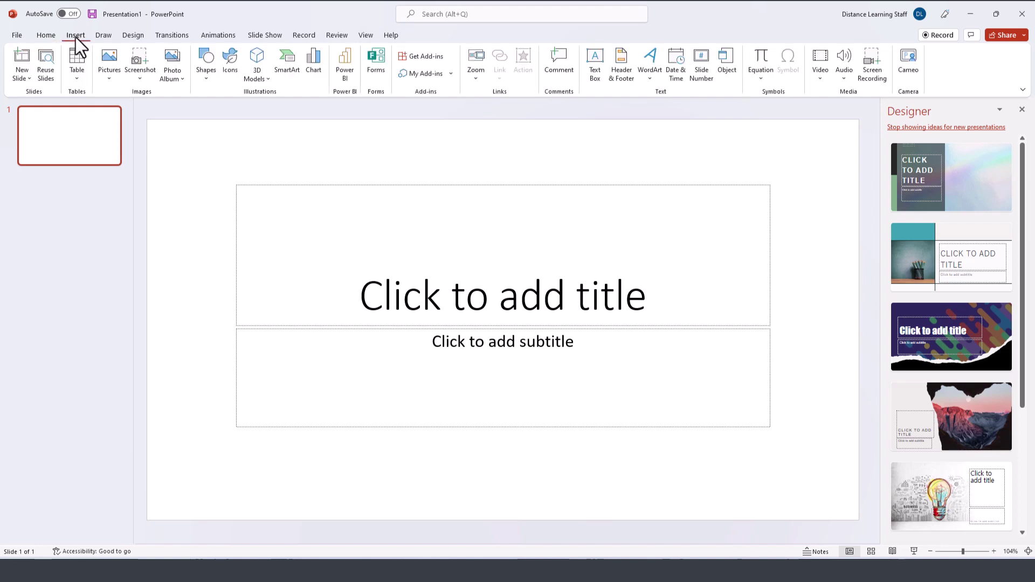
left_click(45, 36)
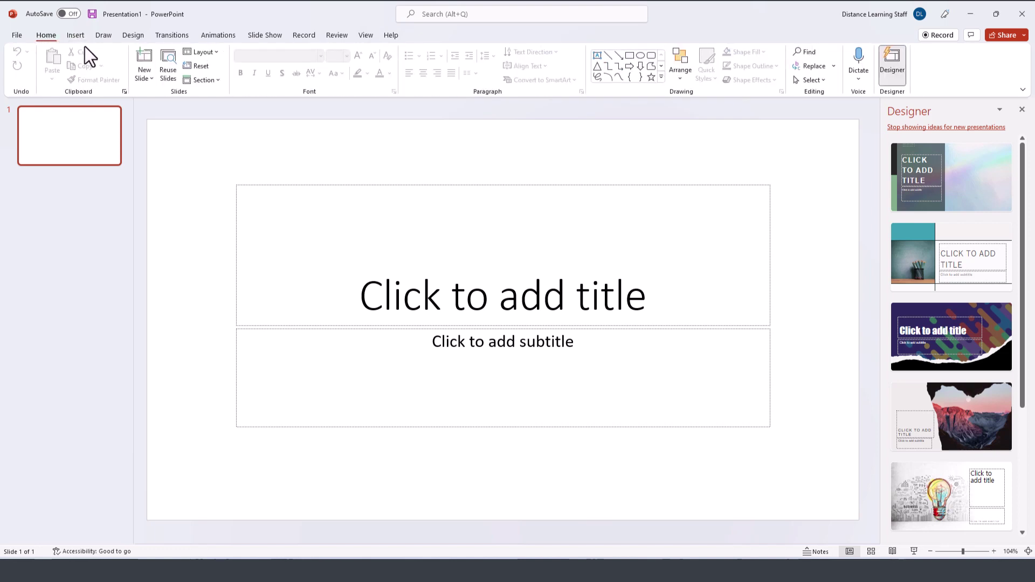
left_click(75, 37)
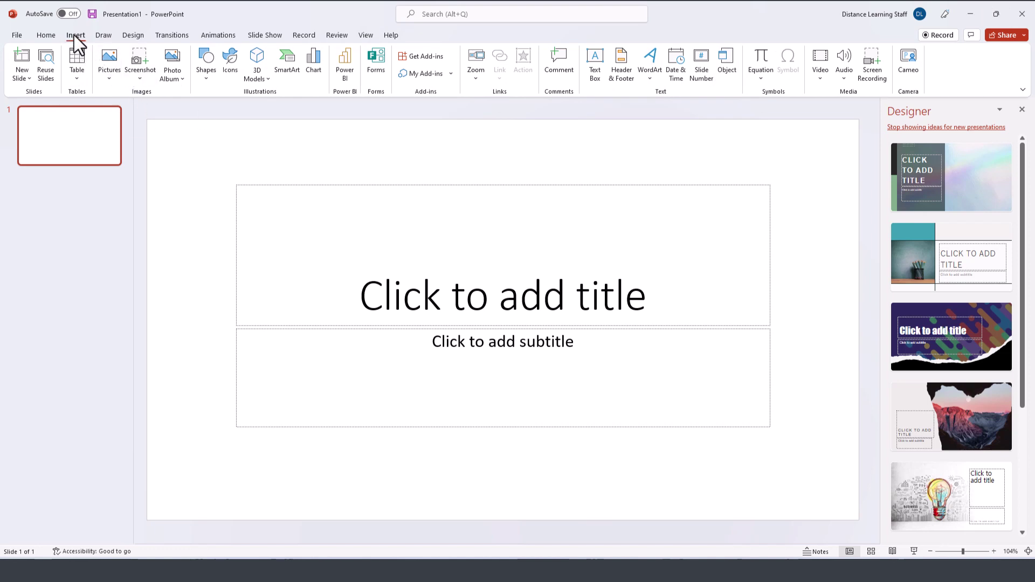
Step: Cycle through the Draw, Insert and Design tabs, settling back on Home
left_click(105, 37)
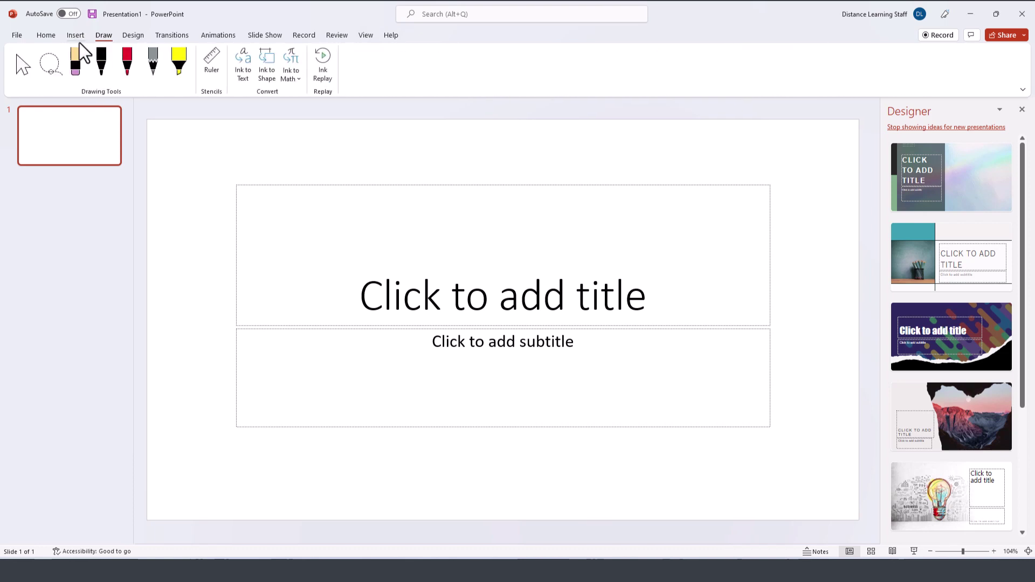
left_click(74, 37)
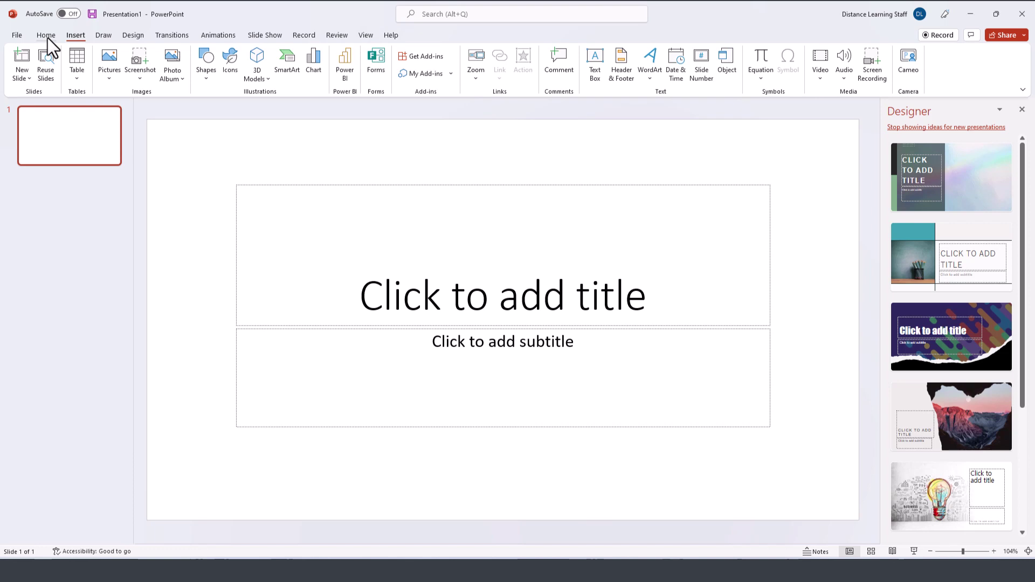
left_click(47, 35)
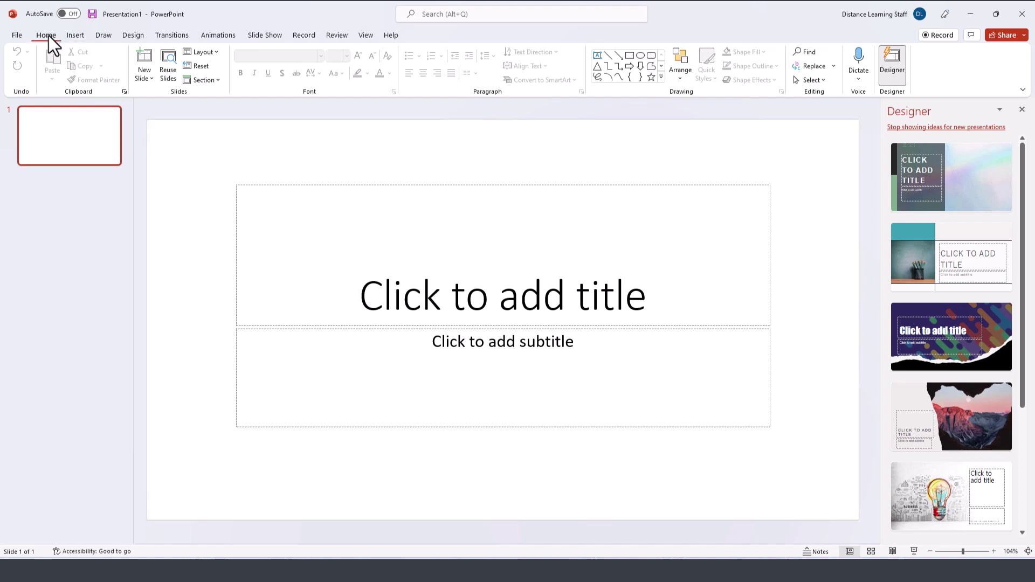
left_click(77, 35)
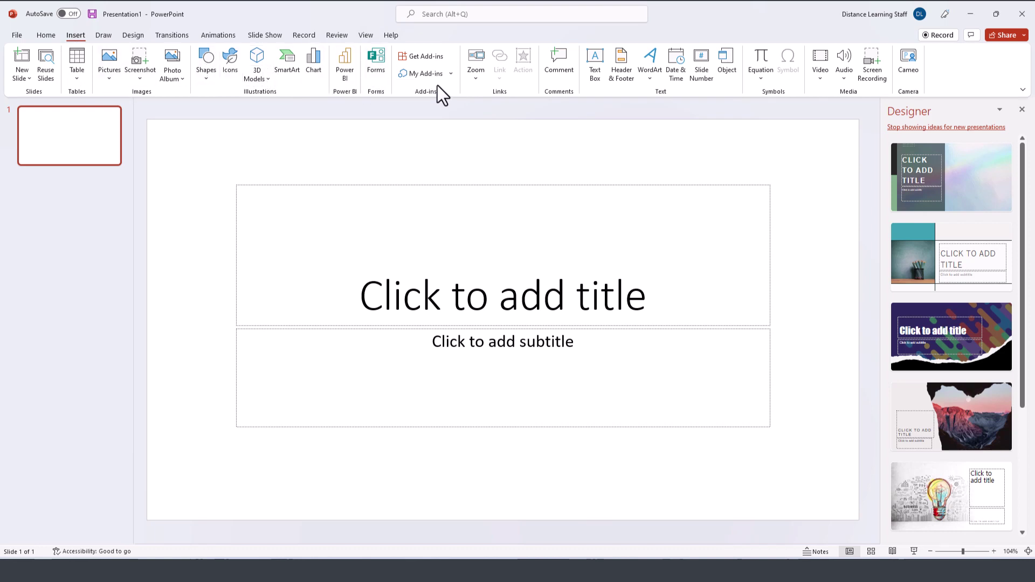
left_click(105, 40)
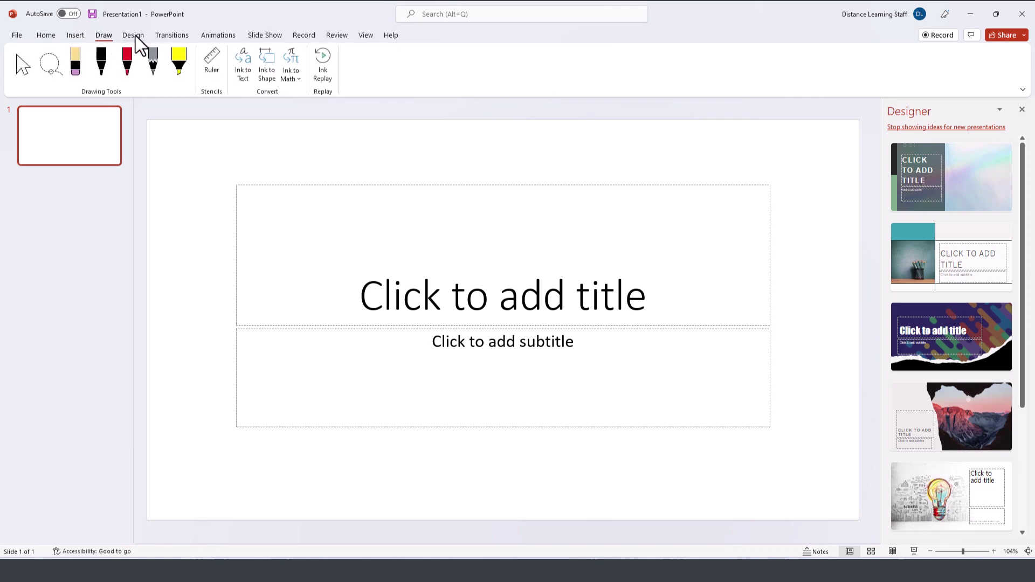
left_click(134, 36)
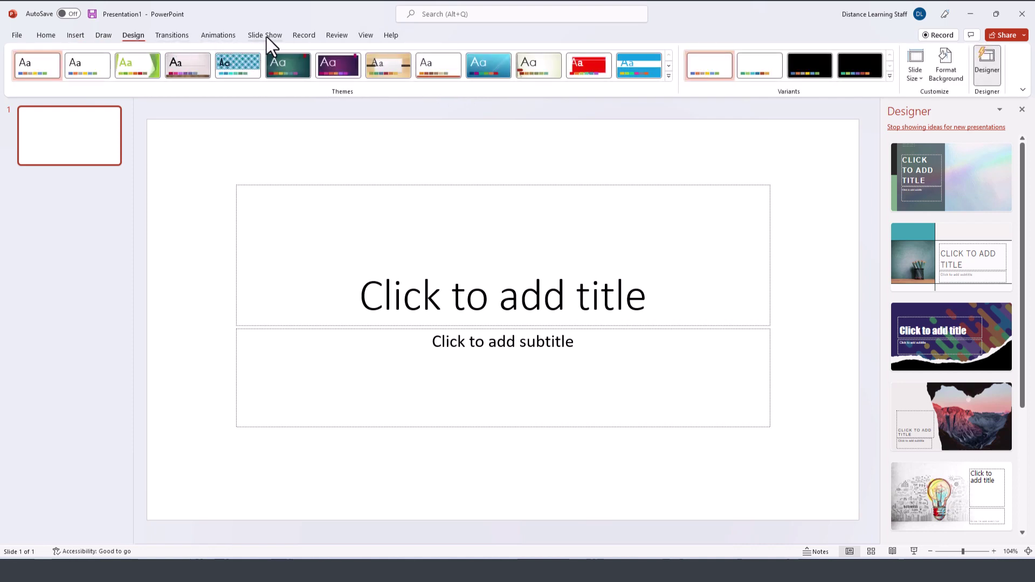
left_click(46, 35)
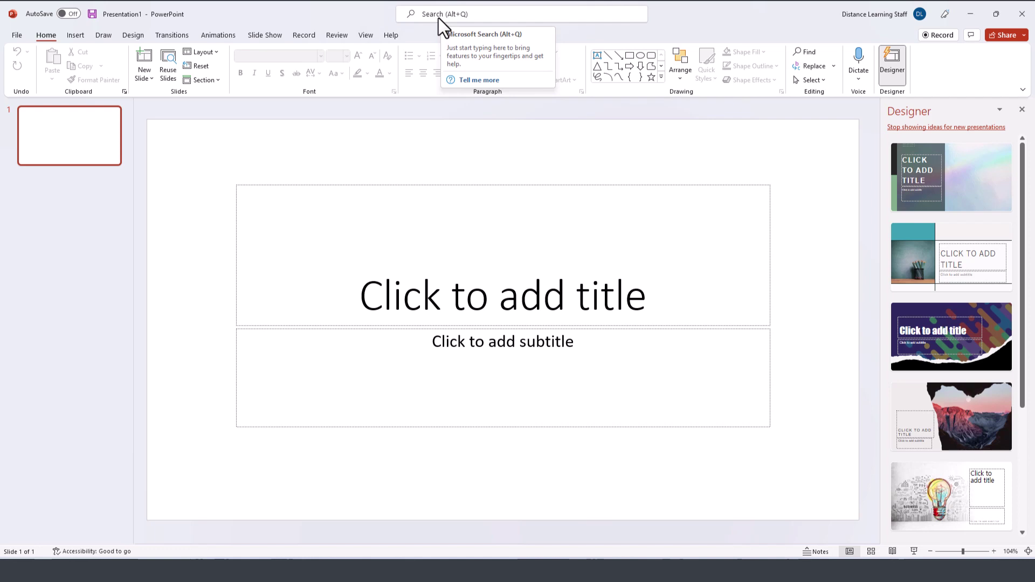
left_click(438, 17)
type("animation")
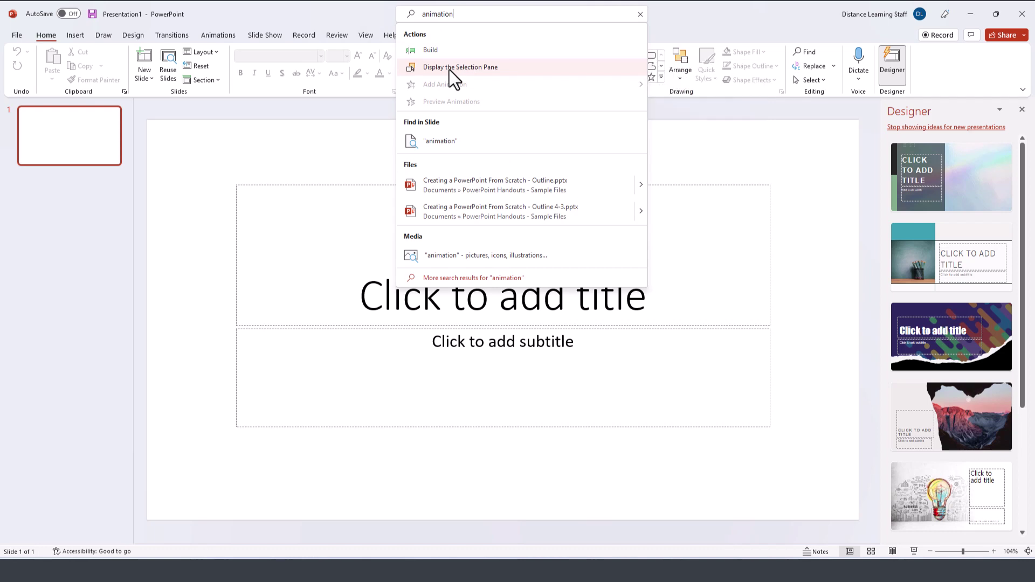
left_click(448, 70)
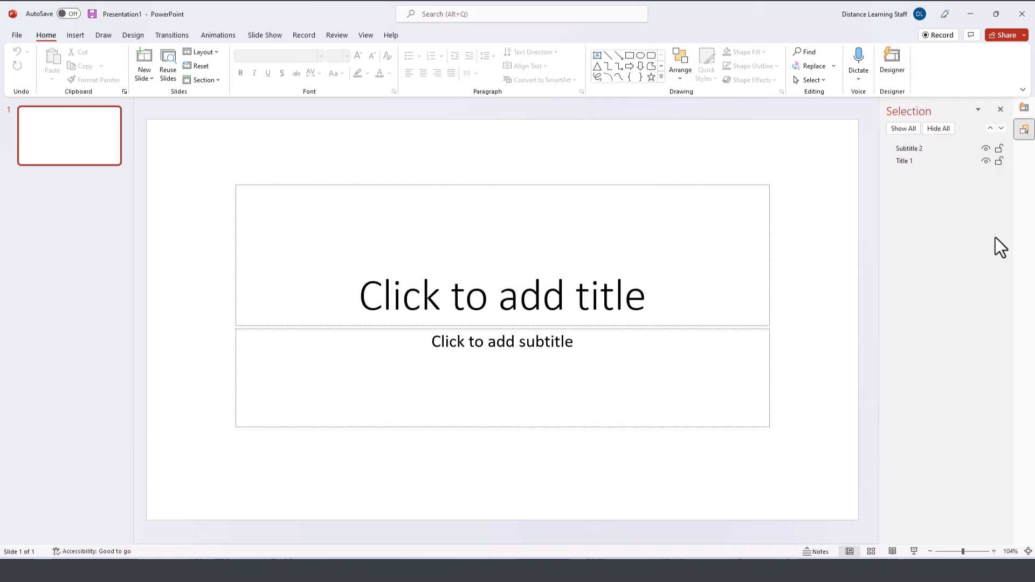
left_click(999, 110)
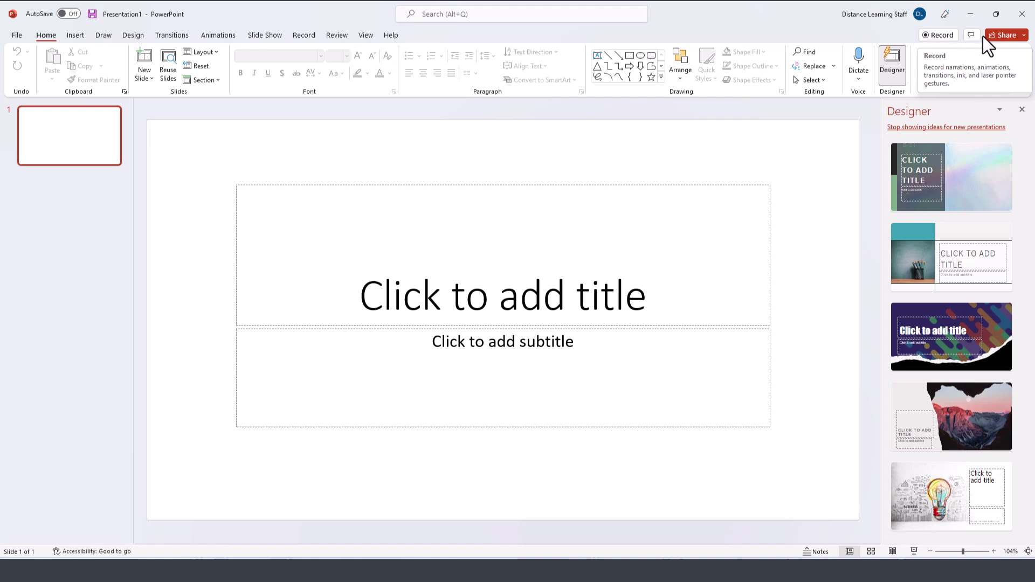
left_click(1023, 35)
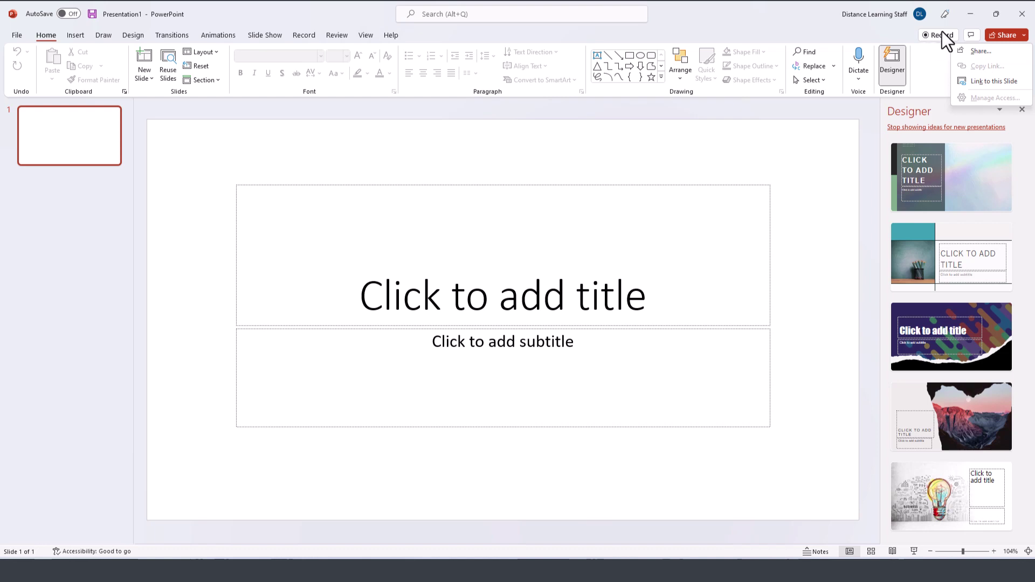
left_click(931, 47)
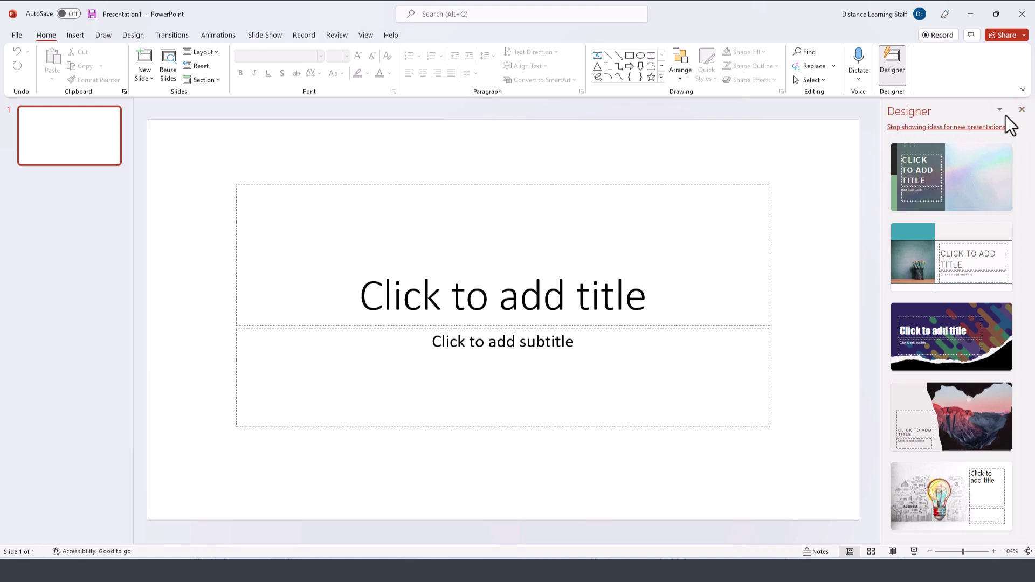
left_click(1026, 111)
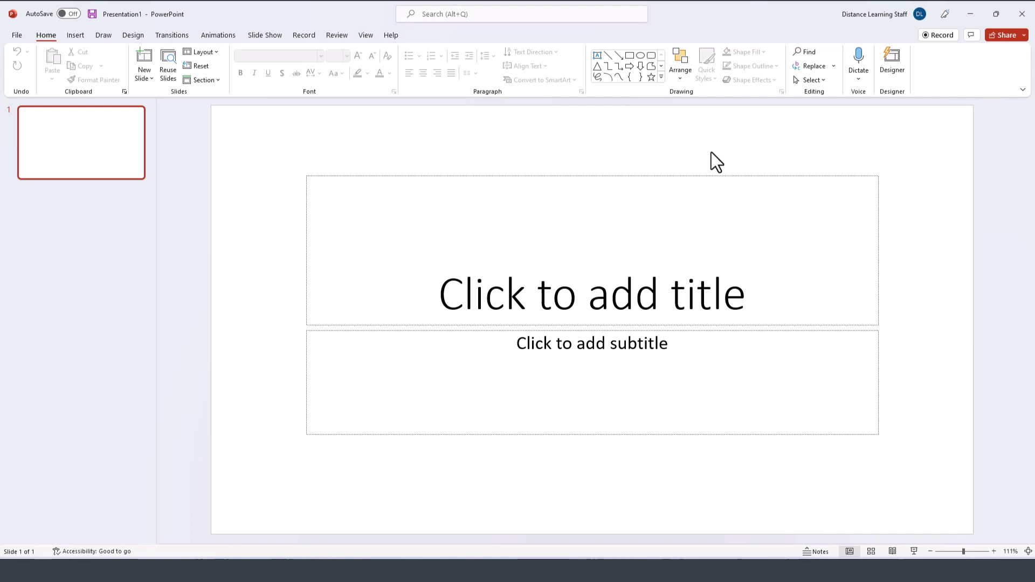
Step: Reopen the Designer pane to show fresh design ideas for the blank title slide
left_click(889, 67)
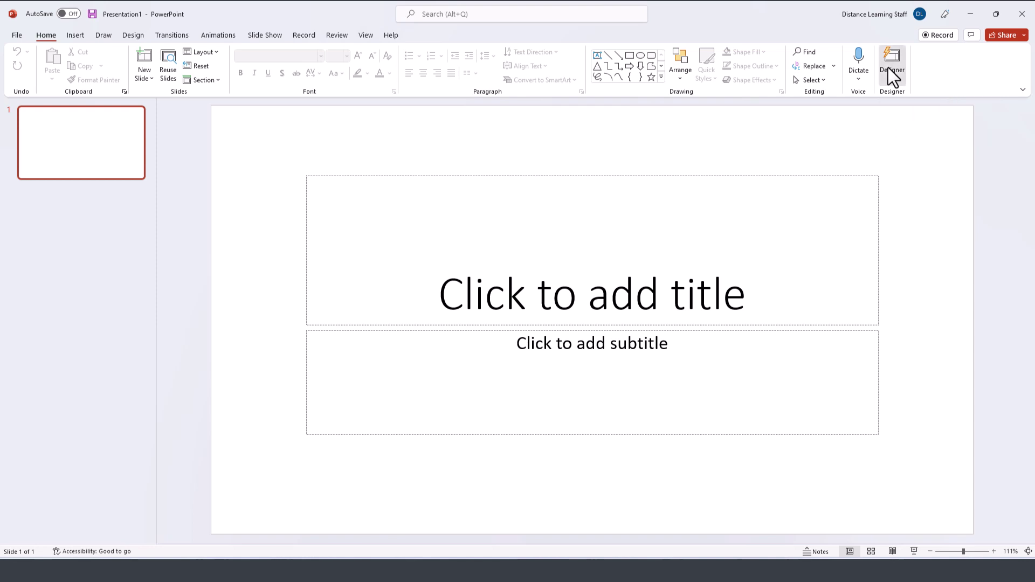